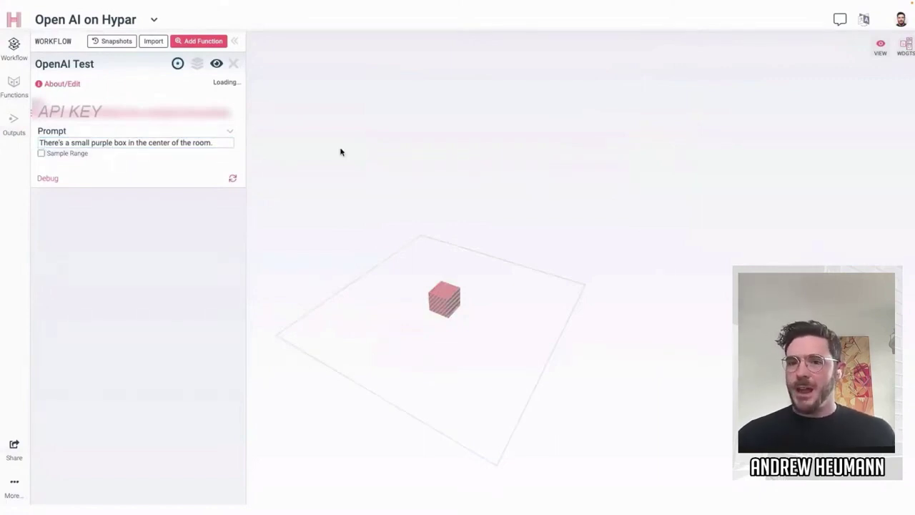
Add the sentence "There's a large blue box on the left side of the room." to the end of the prompt and regenerate the model
{"action": "left_click_drag", "start_coordinate": [340, 152], "coordinate": [428, 267]}
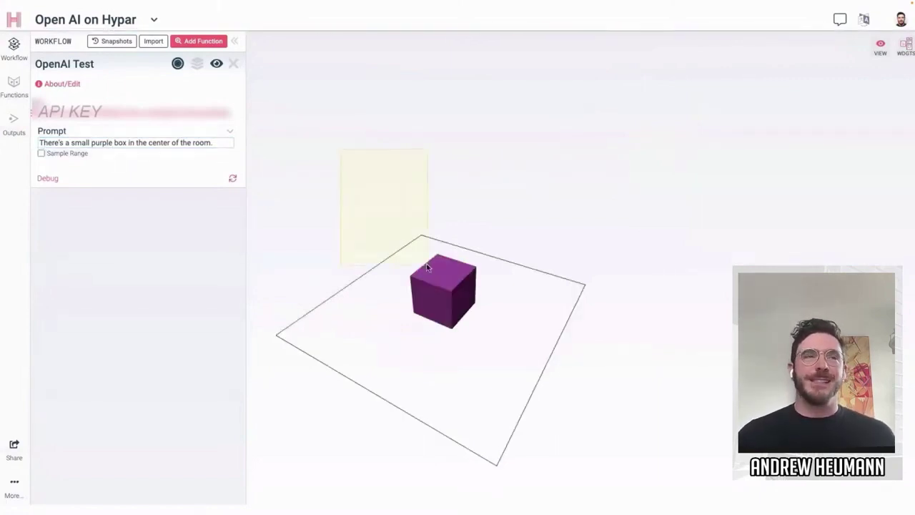
{"action": "left_click", "coordinate": [458, 282]}
{"action": "mouse_move", "coordinate": [484, 251]}
{"action": "left_mouse_down"}
{"action": "mouse_move", "coordinate": [501, 208]}
{"action": "mouse_move", "coordinate": [519, 214]}
{"action": "left_mouse_up"}
{"action": "left_click", "coordinate": [521, 186]}
{"action": "left_click", "coordinate": [201, 142]}
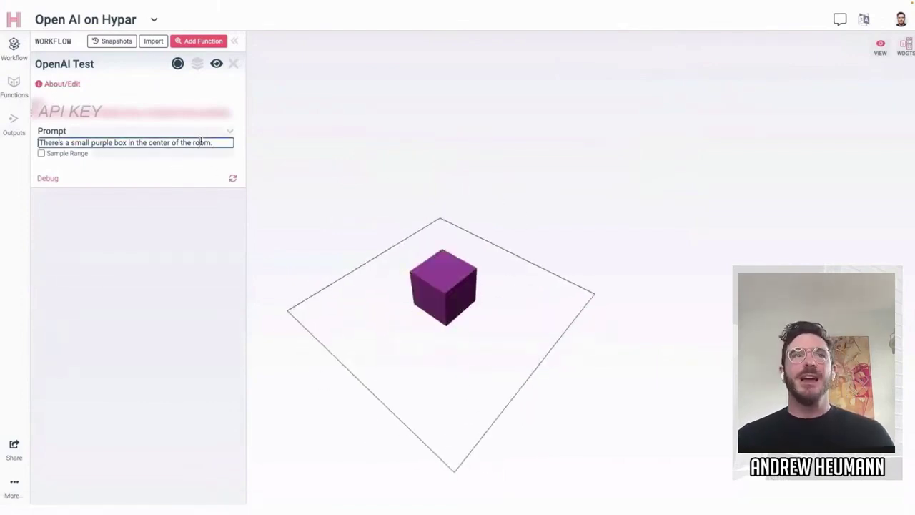
{"action": "type", "text": "There"}
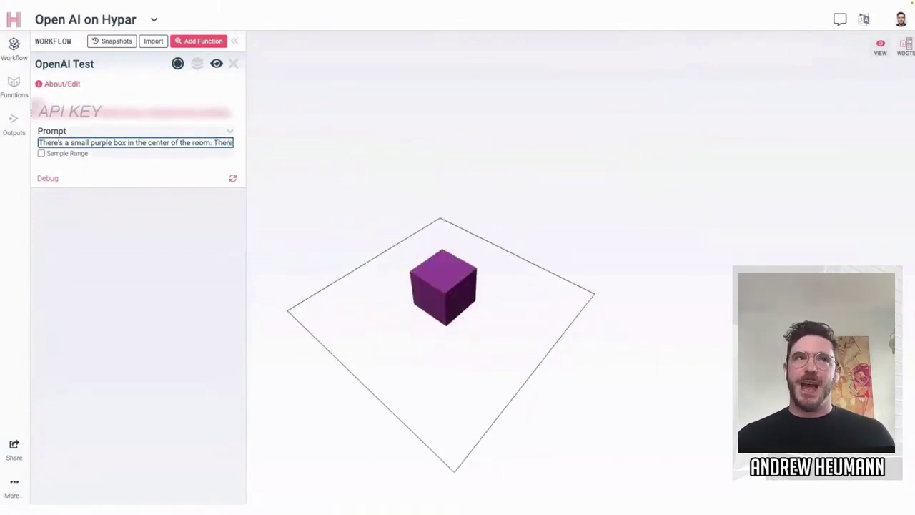
{"action": "type", "text": "'s a large tlue"}
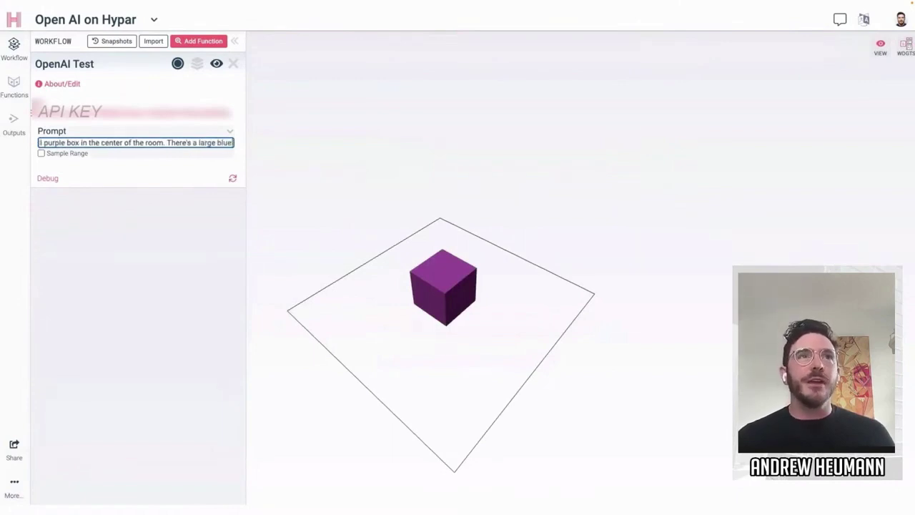
{"action": "type", "text": " box on the lef"}
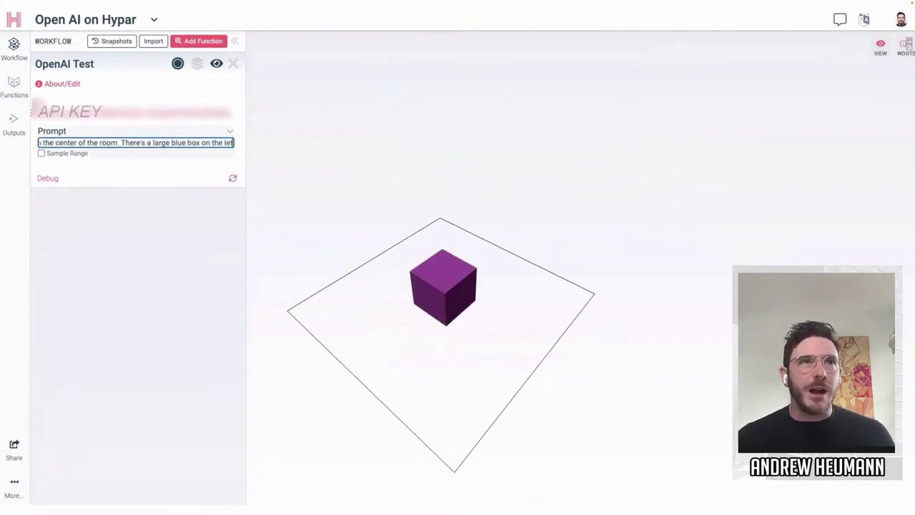
{"action": "type", "text": "t side of the room."}
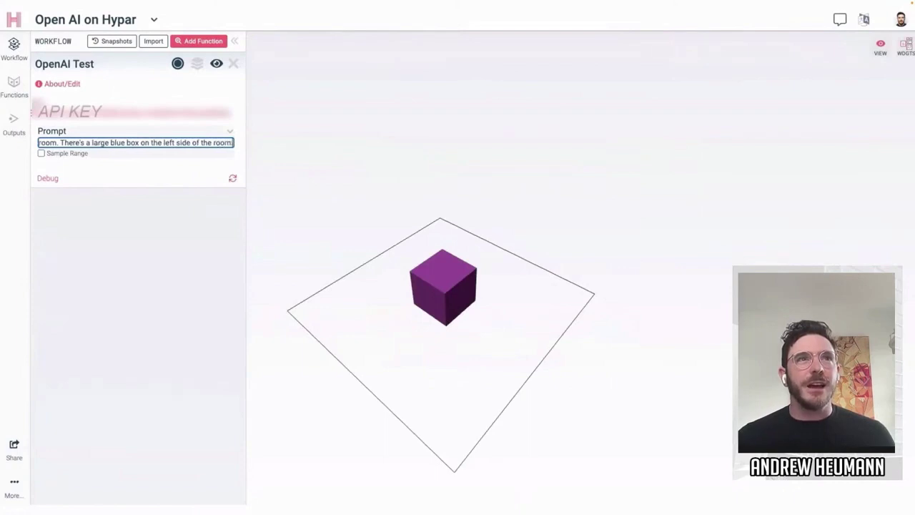
{"action": "left_click", "coordinate": [368, 163]}
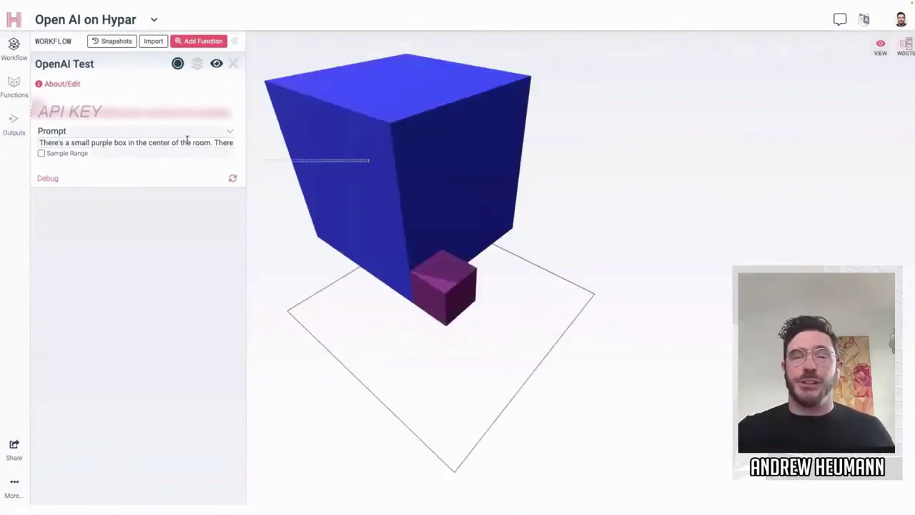
Replace "large" with "medium-sized" in the prompt's description of the blue box and regenerate the model
{"action": "left_click_drag", "start_coordinate": [191, 142], "coordinate": [228, 151]}
{"action": "double_click", "coordinate": [107, 142]}
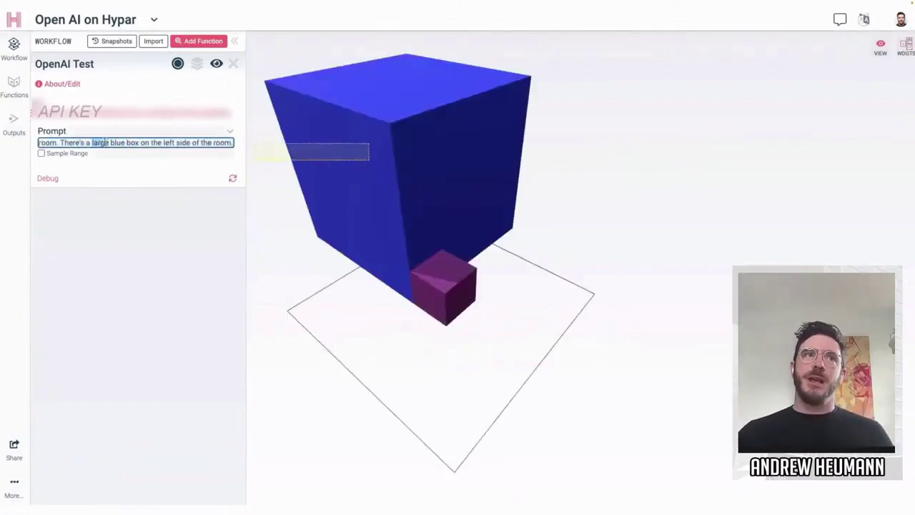
{"action": "type", "text": "medium-sized"}
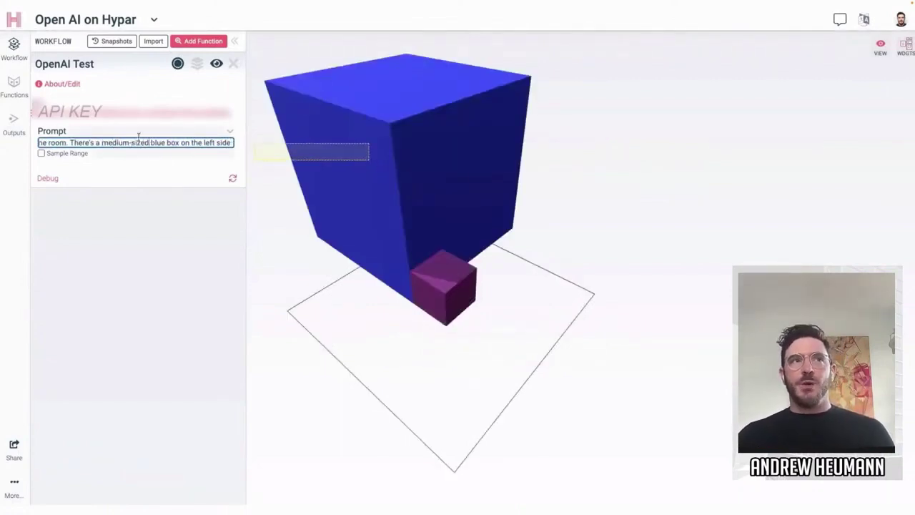
{"action": "key", "text": "Return"}
{"action": "left_click", "coordinate": [304, 213]}
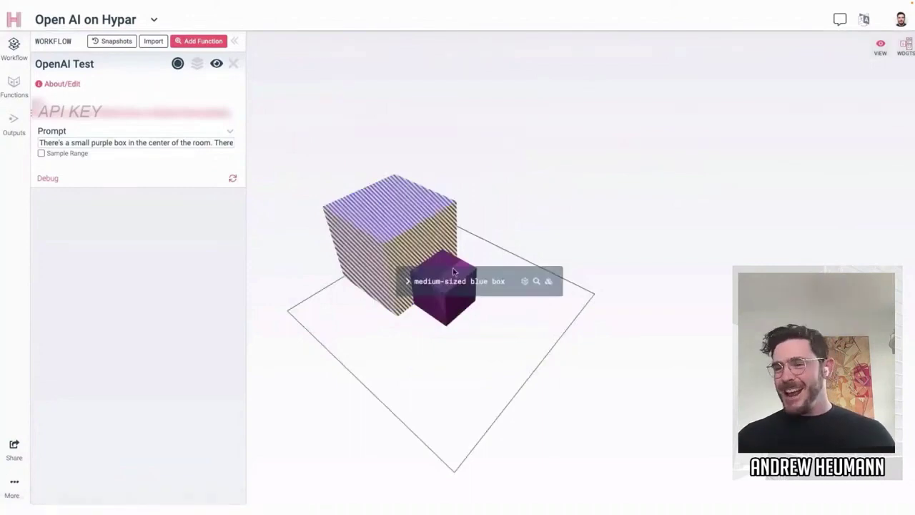
Append "There's a skinny tall red box in the upper left corner of the room." to the prompt and regenerate the model
{"action": "left_click", "coordinate": [205, 143]}
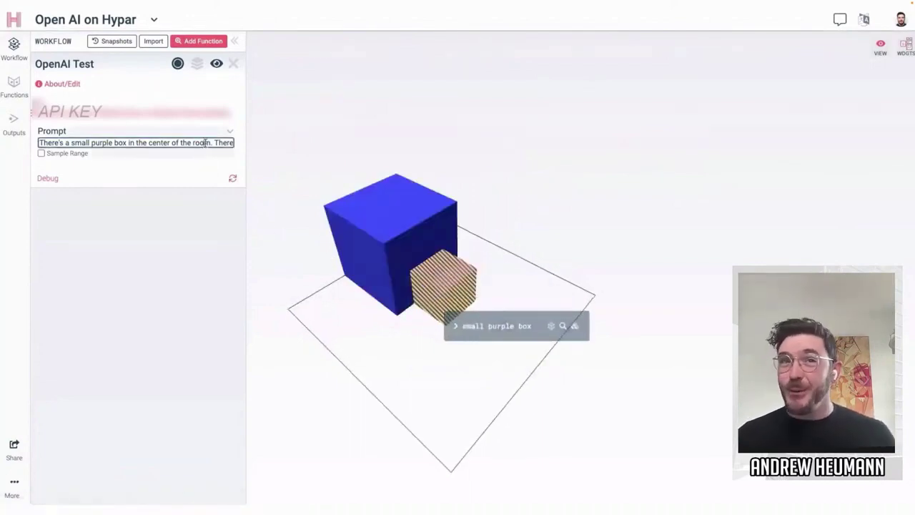
{"action": "left_click_drag", "start_coordinate": [205, 143], "coordinate": [368, 164]}
{"action": "key", "text": "Right"}
{"action": "type", "text": "There's a sm"}
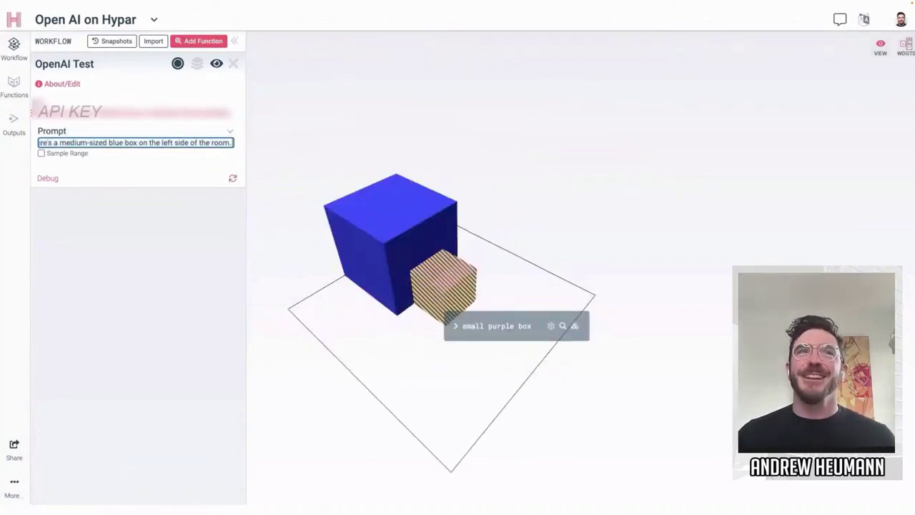
{"action": "type", "text": "ny"}
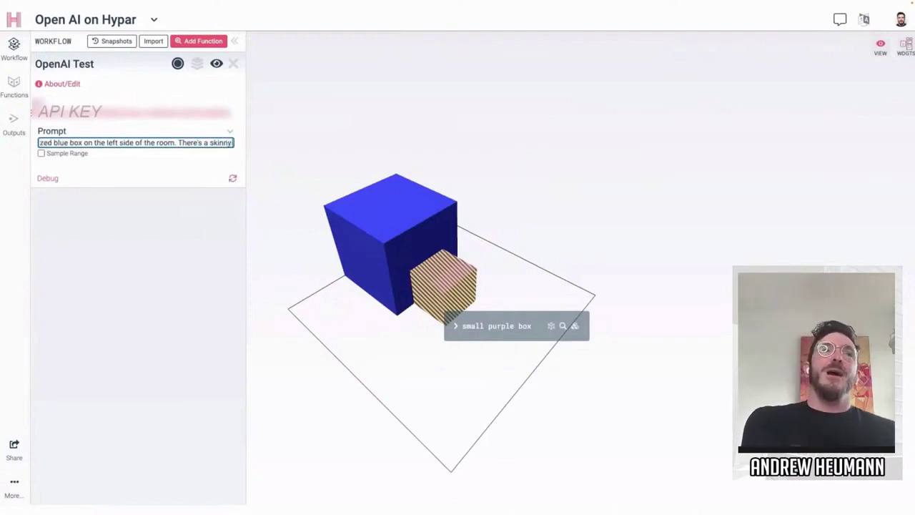
{"action": "type", "text": " tall red box"}
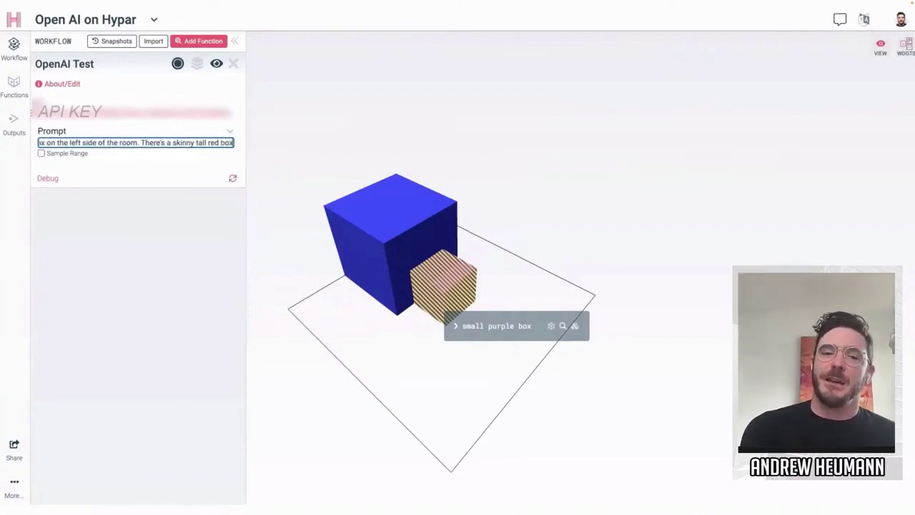
{"action": "type", "text": " in the upper left corner of the room."}
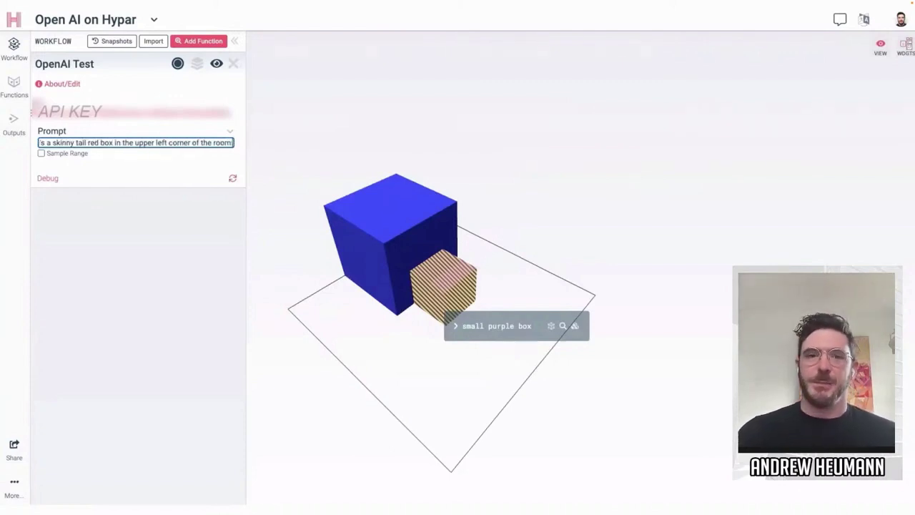
{"action": "key", "text": "Return"}
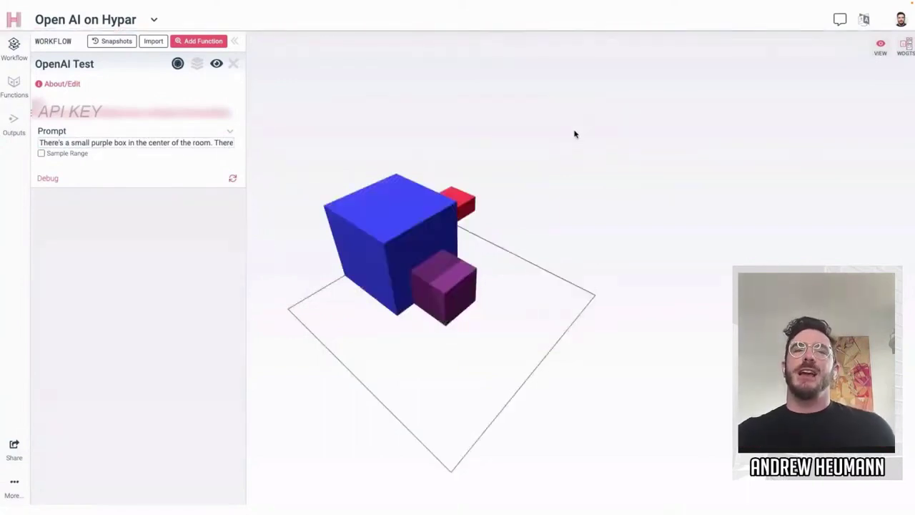
Start another sentence at the end of the prompt with "There are 3 or"
{"action": "left_click_drag", "start_coordinate": [601, 295], "coordinate": [541, 285]}
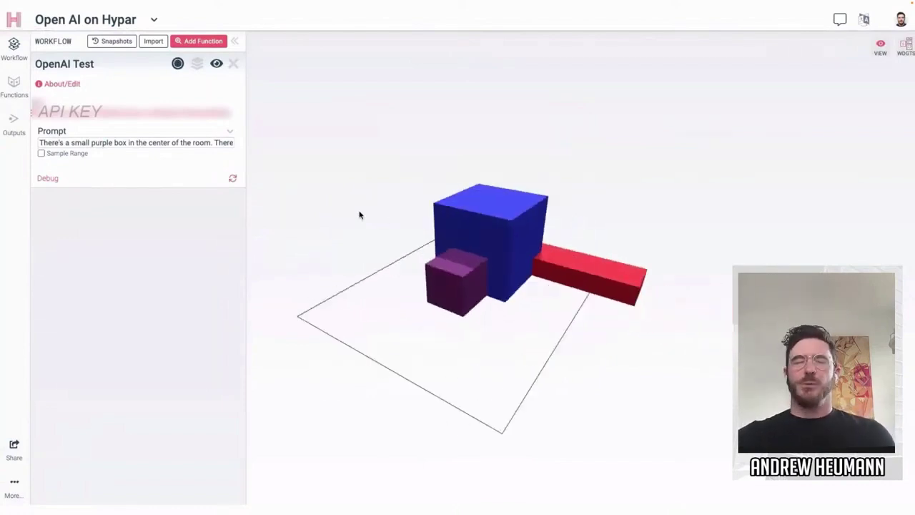
{"action": "left_click_drag", "start_coordinate": [182, 143], "coordinate": [355, 144]}
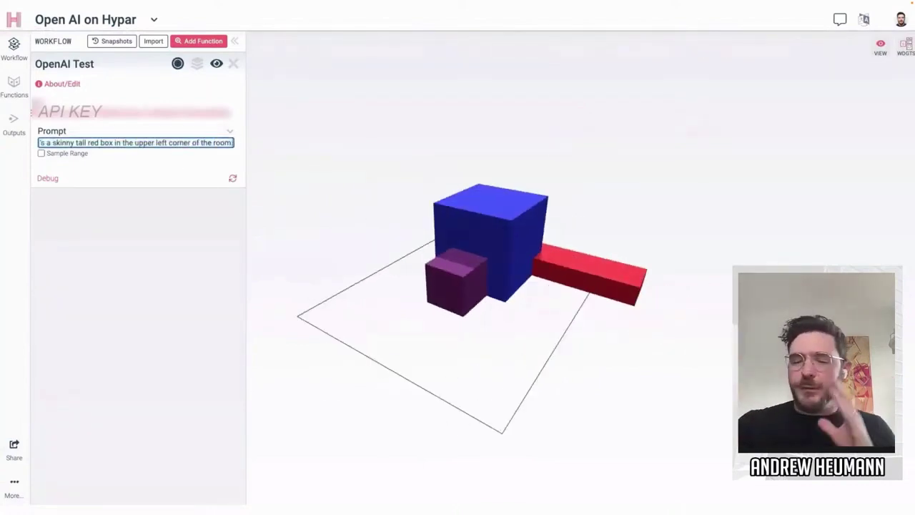
{"action": "key", "text": "Right"}
{"action": "type", "text": "There are"}
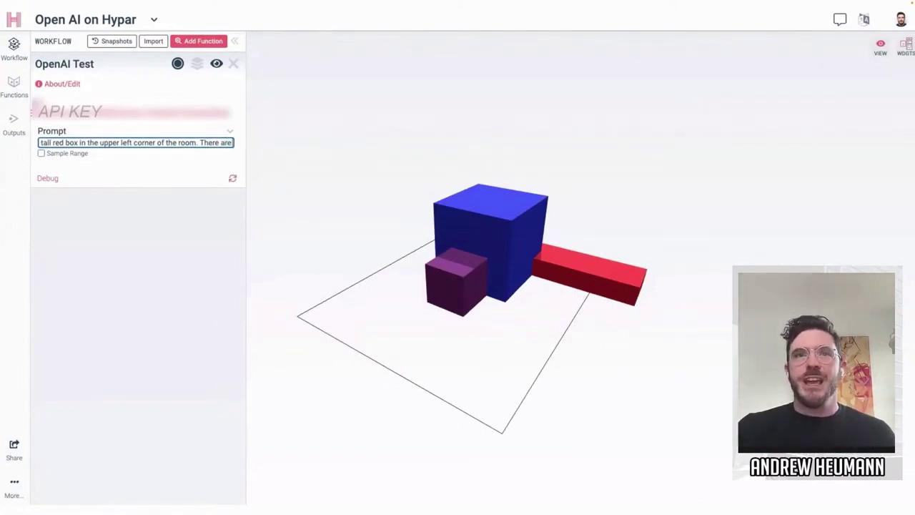
{"action": "type", "text": " 3 s"}
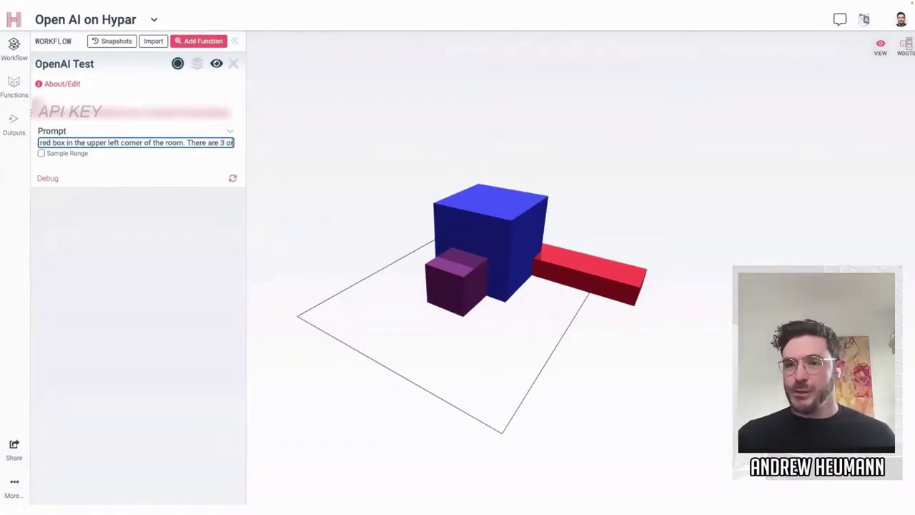
{"action": "type", "text": "uch"}
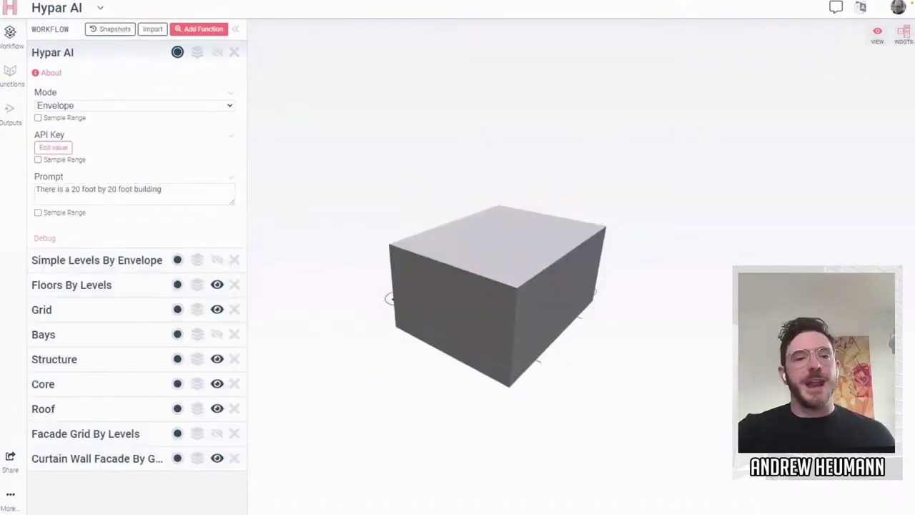
Change the building dimensions in the Hypar AI prompt to 100 foot by 75 foot and regenerate the building
{"action": "double_click", "coordinate": [78, 190]}
{"action": "type", "text": "100"}
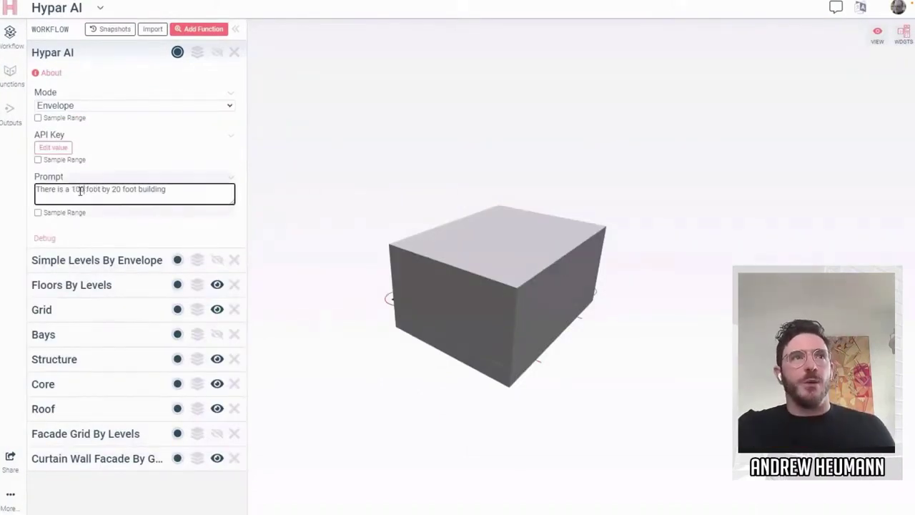
{"action": "key", "text": "Right"}
{"action": "key", "text": "Right"}
{"action": "key", "text": "Right"}
{"action": "key", "text": "Right"}
{"action": "key", "text": "Right"}
{"action": "key", "text": "BackSpace"}
{"action": "key", "text": "Delete"}
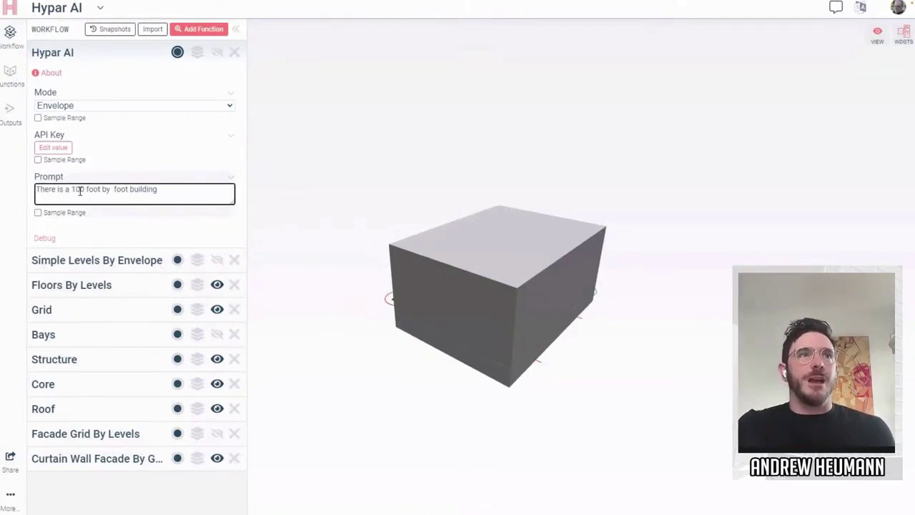
{"action": "type", "text": "75"}
{"action": "key", "text": "Return"}
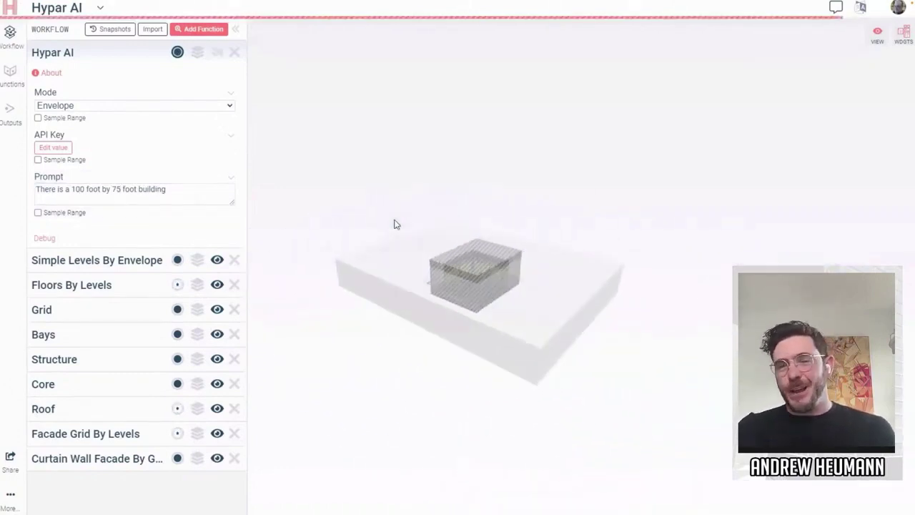
Append "that is 5 stories tall" to the building prompt and regenerate the building
{"action": "left_click", "coordinate": [179, 191]}
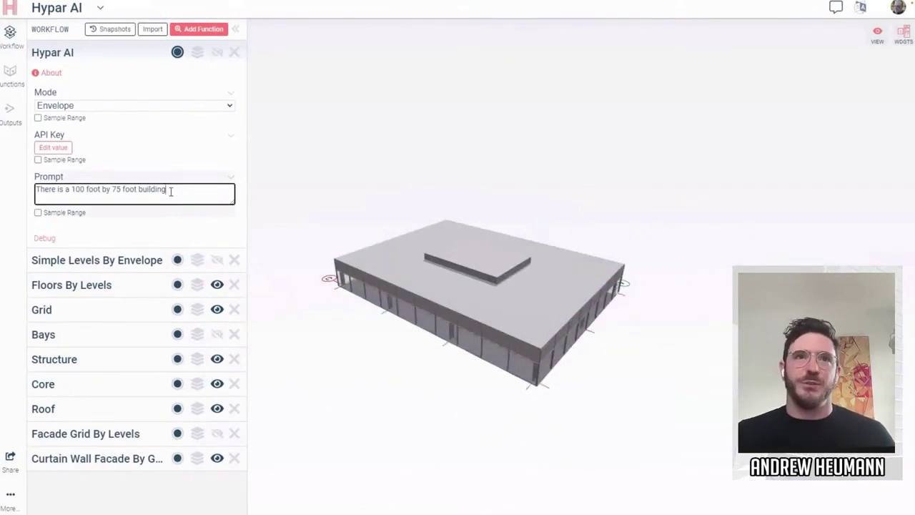
{"action": "type", "text": "that is"}
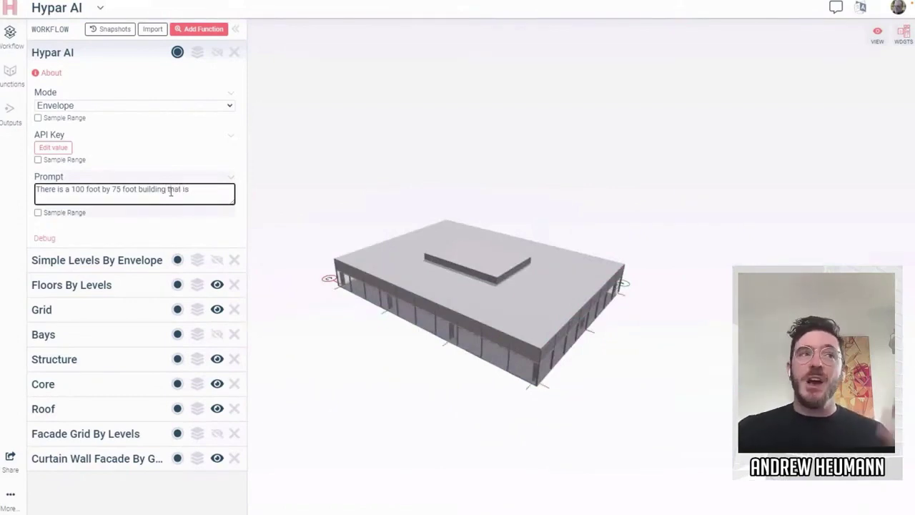
{"action": "type", "text": " 5 stories tall"}
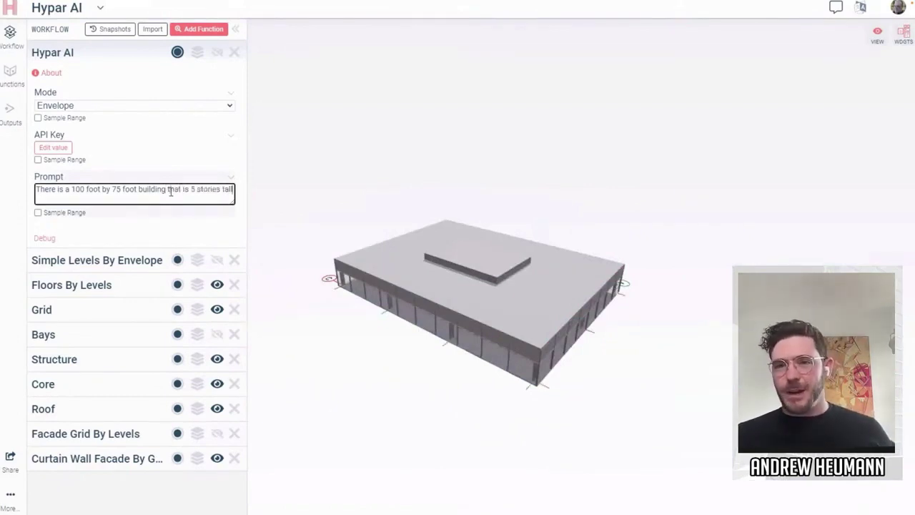
{"action": "key", "text": "Return"}
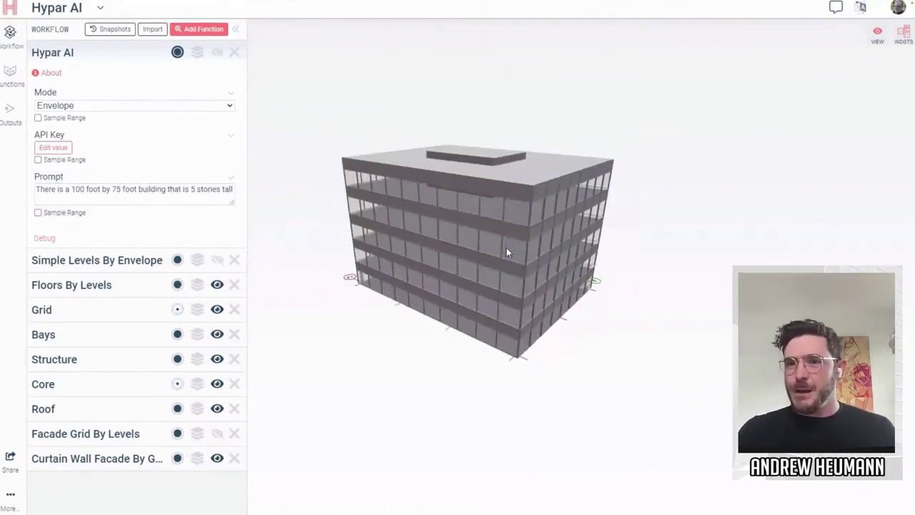
Replace the word "building" with "podium" in the prompt and submit it
{"action": "left_click_drag", "start_coordinate": [166, 190], "coordinate": [139, 190]}
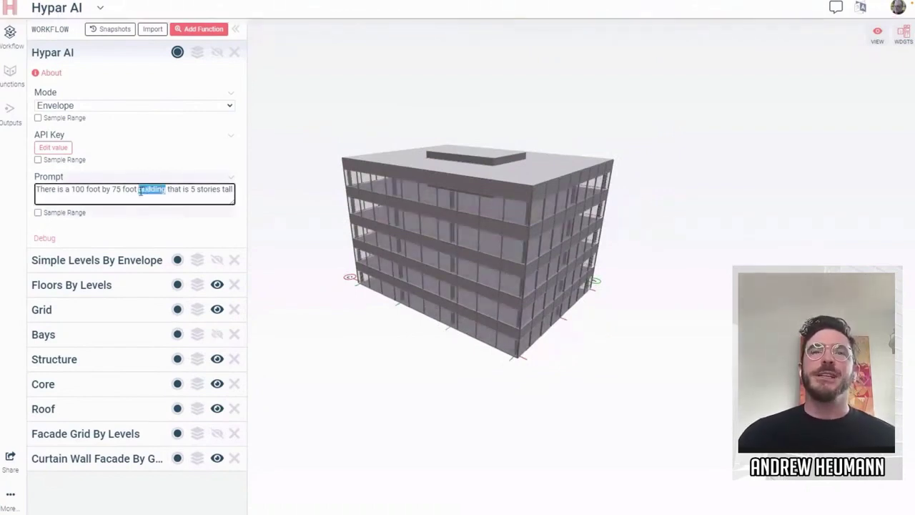
{"action": "type", "text": "podium"}
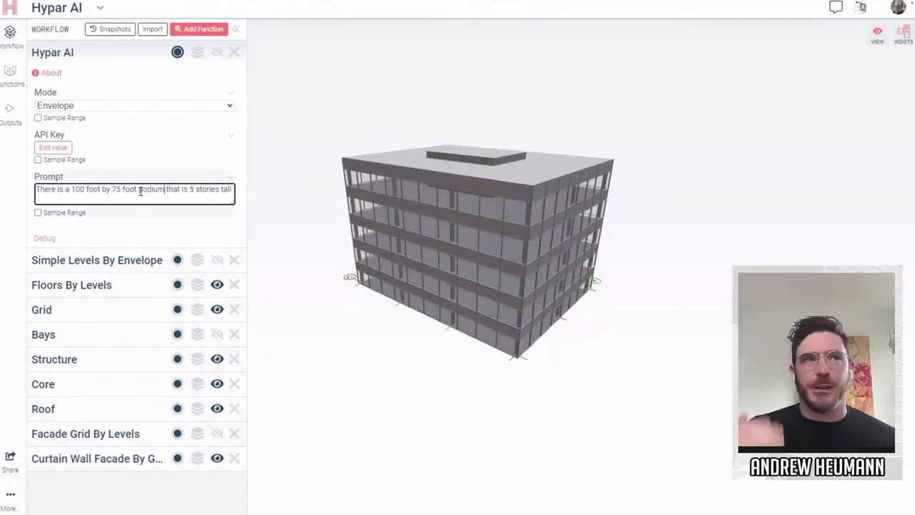
{"action": "key", "text": "Return"}
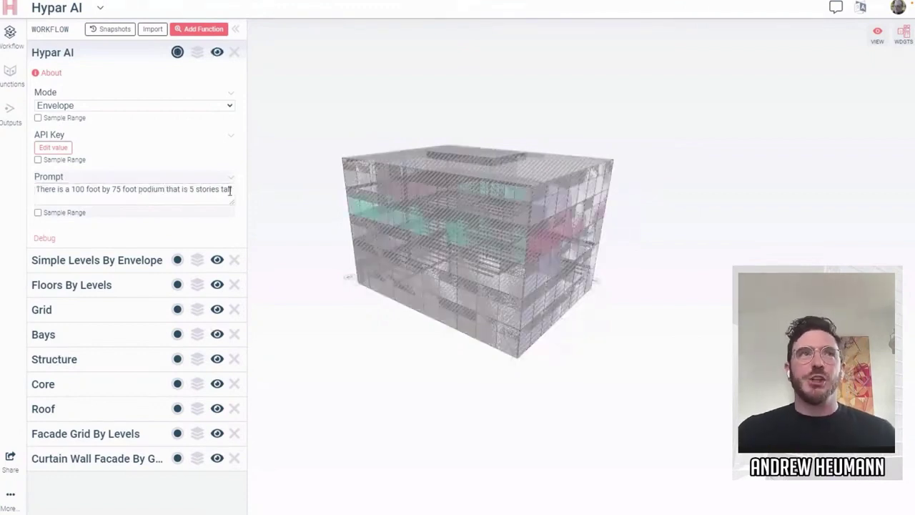
Append the sentence "The second part of the podium is 60 feet by 60" to the end of the podium prompt
{"action": "left_click", "coordinate": [229, 190]}
{"action": "type", "text": "The second"}
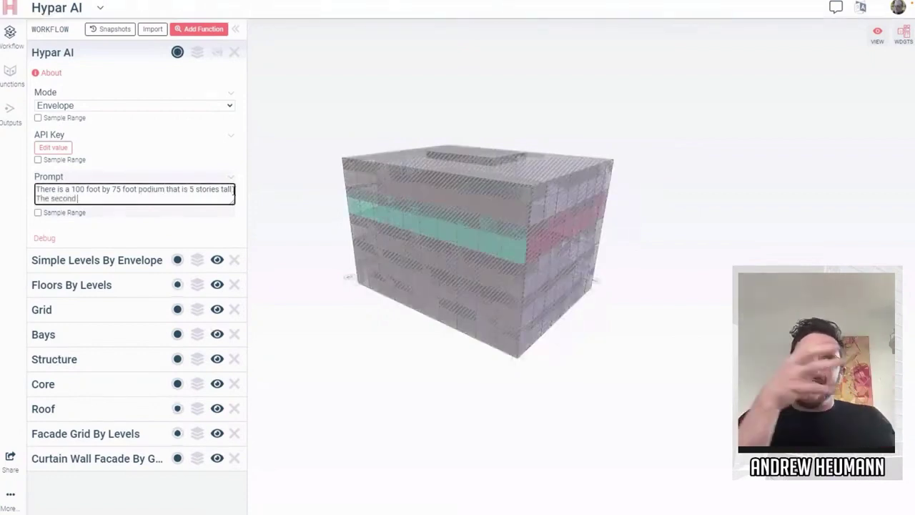
{"action": "type", "text": " part of"}
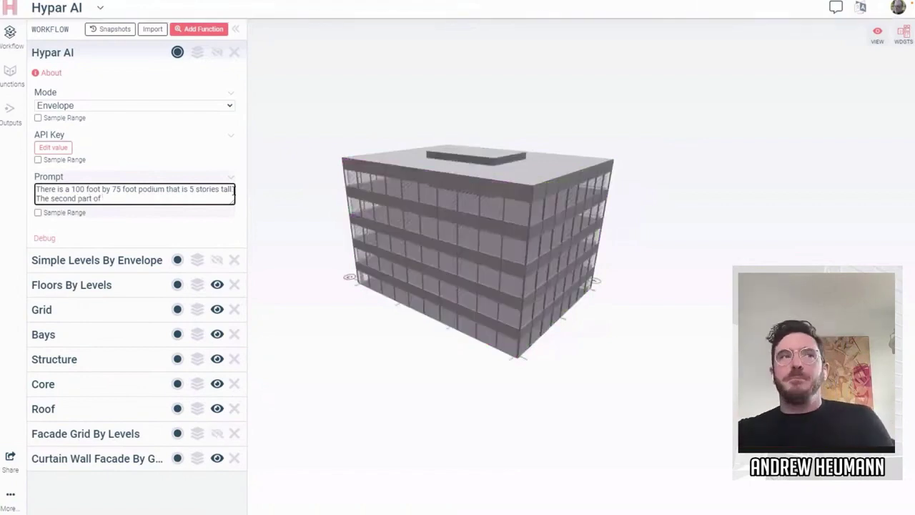
{"action": "type", "text": " the podium is "}
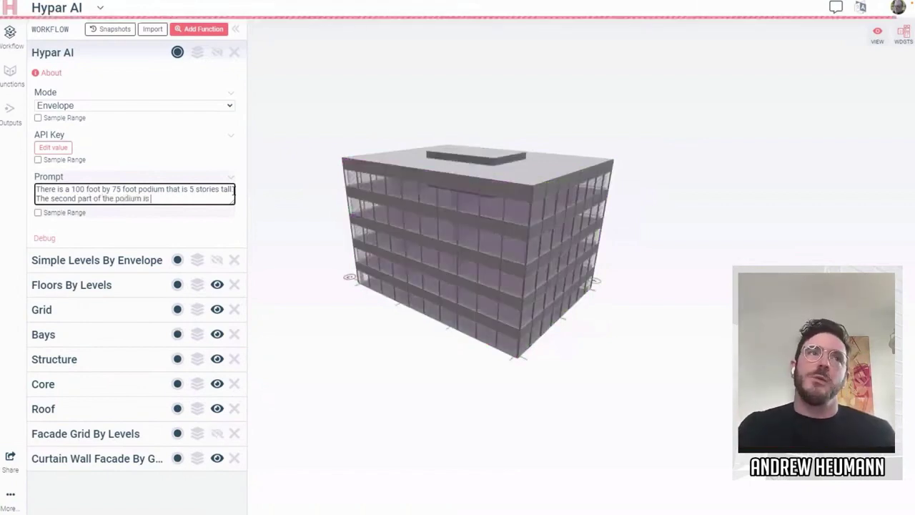
{"action": "type", "text": "60 feet"}
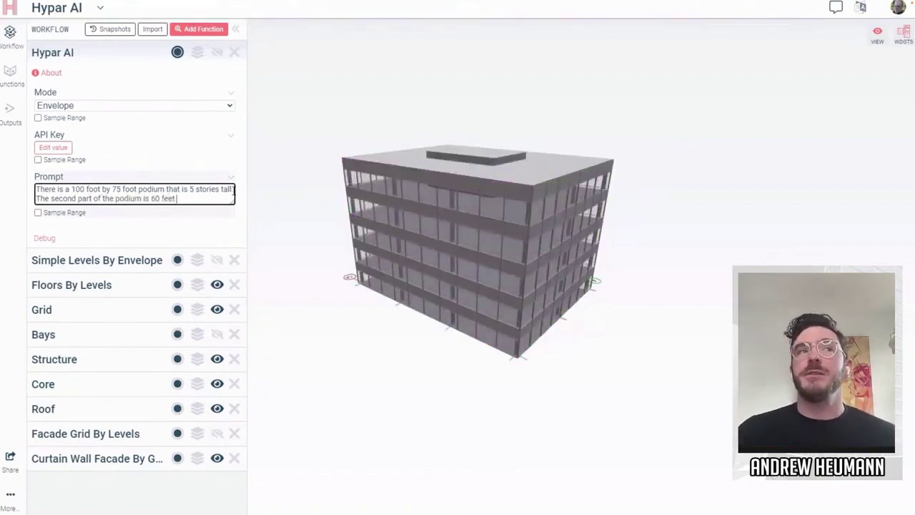
{"action": "type", "text": " by 60"}
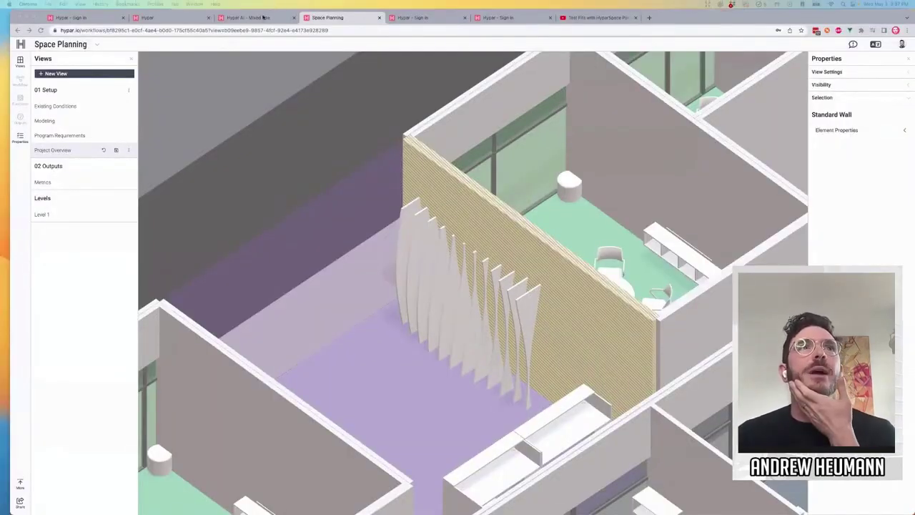
Switch to the Hypar AI - Mixed Use workflow and change its prompt to "A four story office building."
{"action": "left_click", "coordinate": [284, 17]}
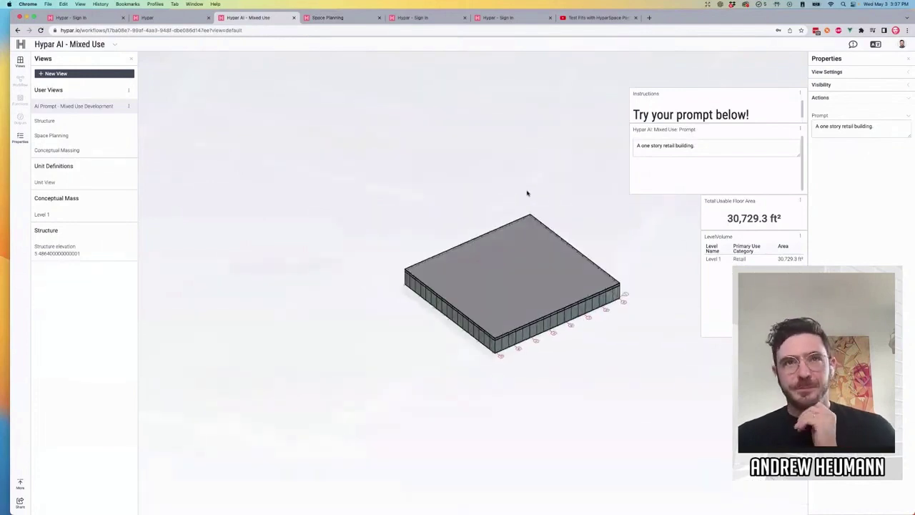
{"action": "scroll", "coordinate": [527, 193], "scroll_direction": "up", "scroll_amount": 5}
{"action": "left_click_drag", "start_coordinate": [349, 246], "coordinate": [413, 237]}
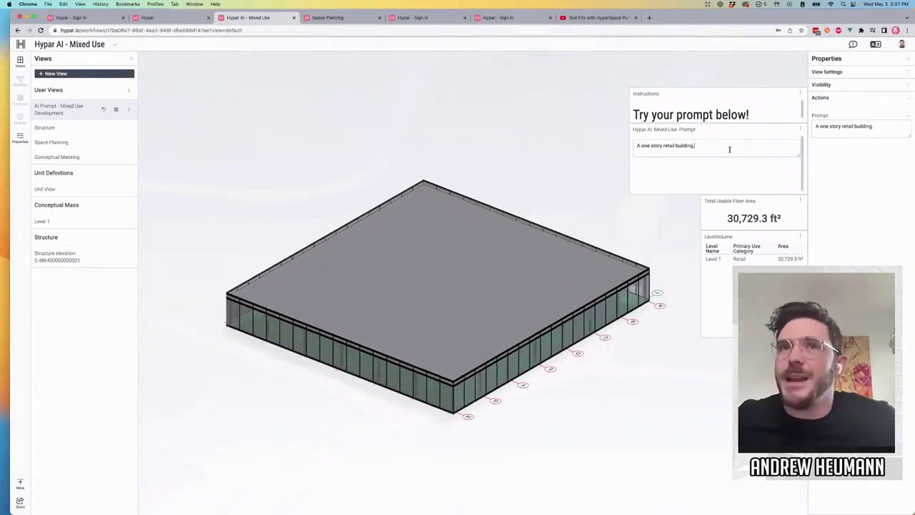
{"action": "double_click", "coordinate": [647, 145]}
{"action": "type", "text": "four"}
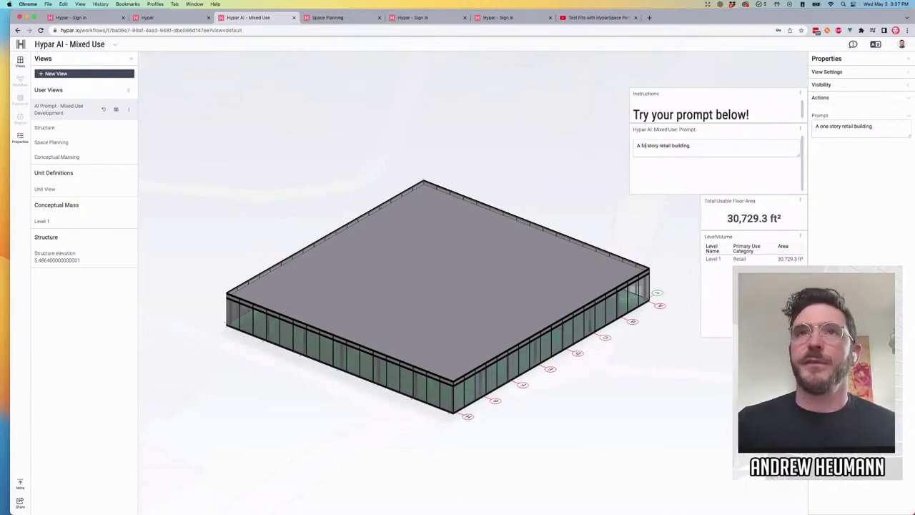
{"action": "double_click", "coordinate": [669, 146]}
{"action": "type", "text": "office"}
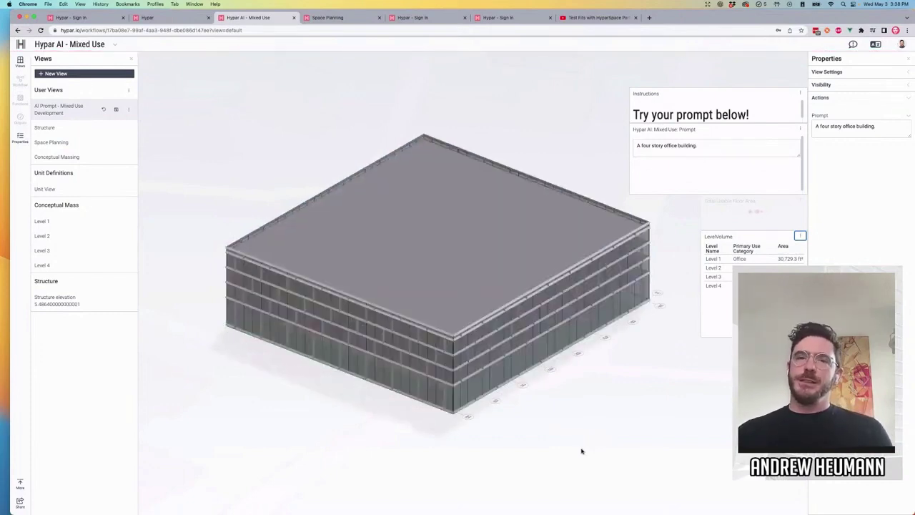
Change the mixed-use prompt to "A four story office podium with 10 stories of residential above." and regenerate the building
{"action": "left_click_drag", "start_coordinate": [593, 429], "coordinate": [608, 404]}
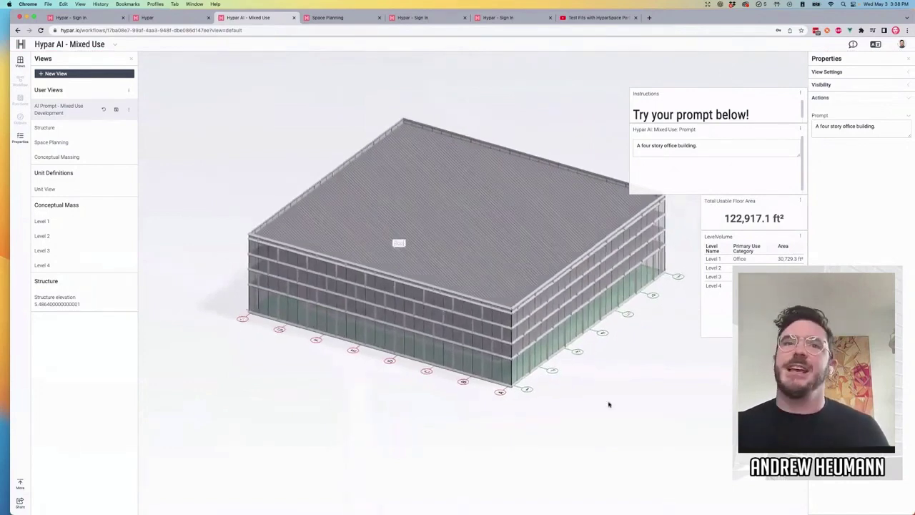
{"action": "left_click", "coordinate": [702, 150]}
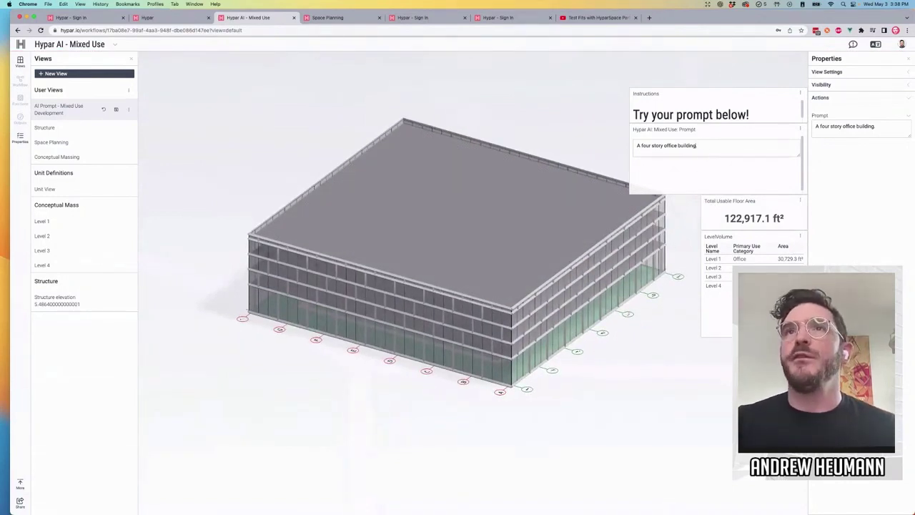
{"action": "key", "text": "alt+shift+Left"}
{"action": "type", "text": "podium"}
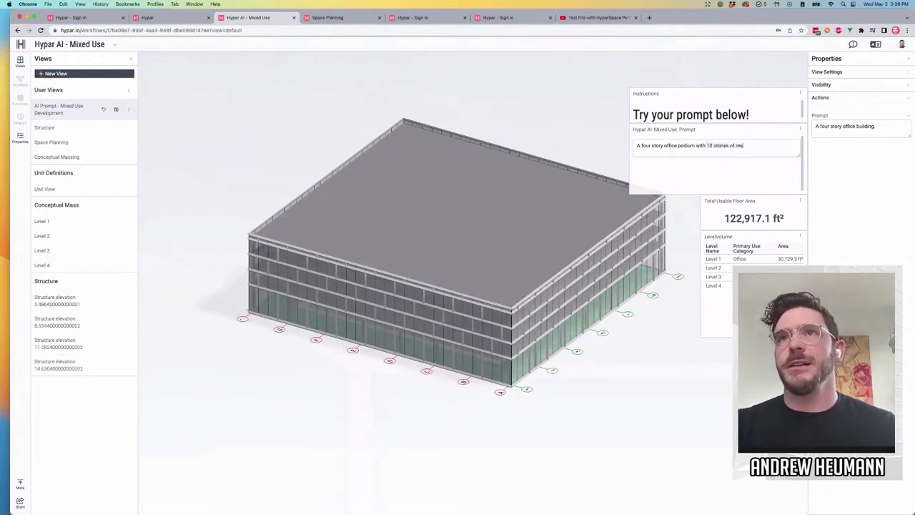
{"action": "type", "text": "with 10 stories of residential above."}
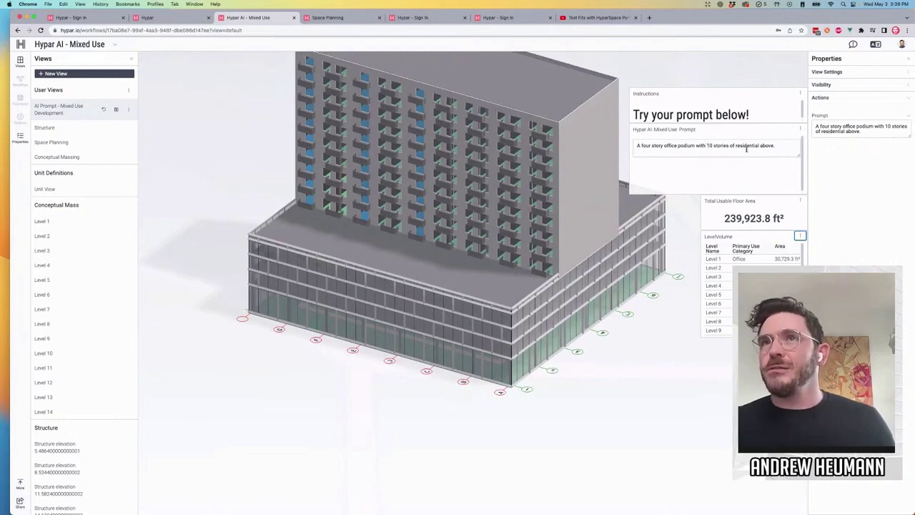
Replace the residential part of the prompt with "a ten story L-shaped residential tower on top." and submit it
{"action": "left_click_drag", "start_coordinate": [707, 145], "coordinate": [775, 146]}
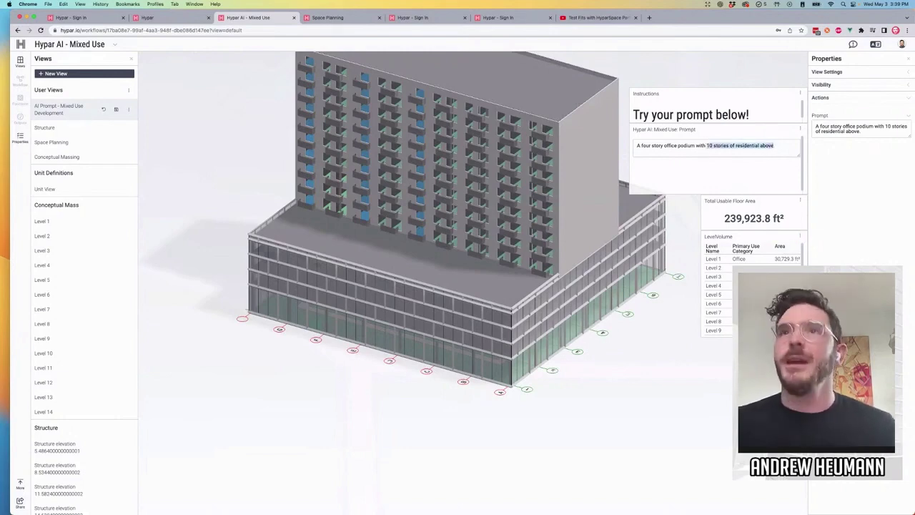
{"action": "type", "text": "a ten"}
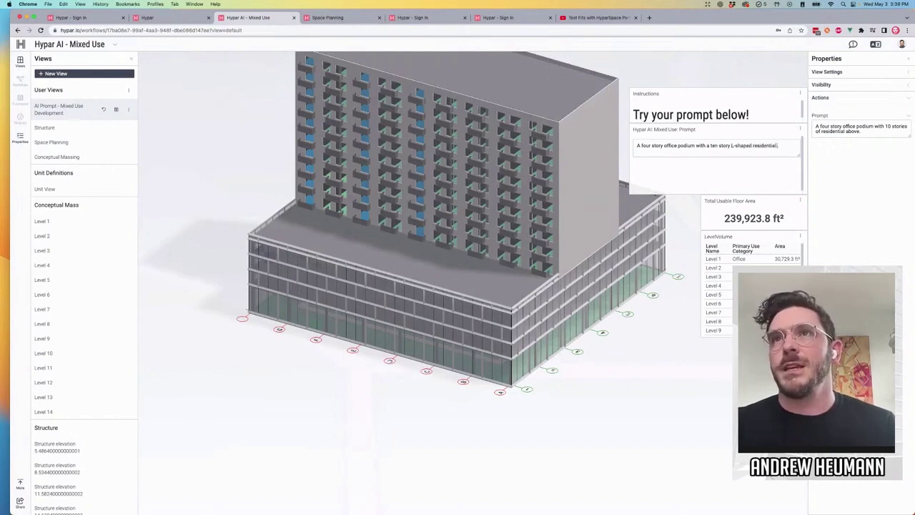
{"action": "type", "text": "top."}
{"action": "key", "text": "Return"}
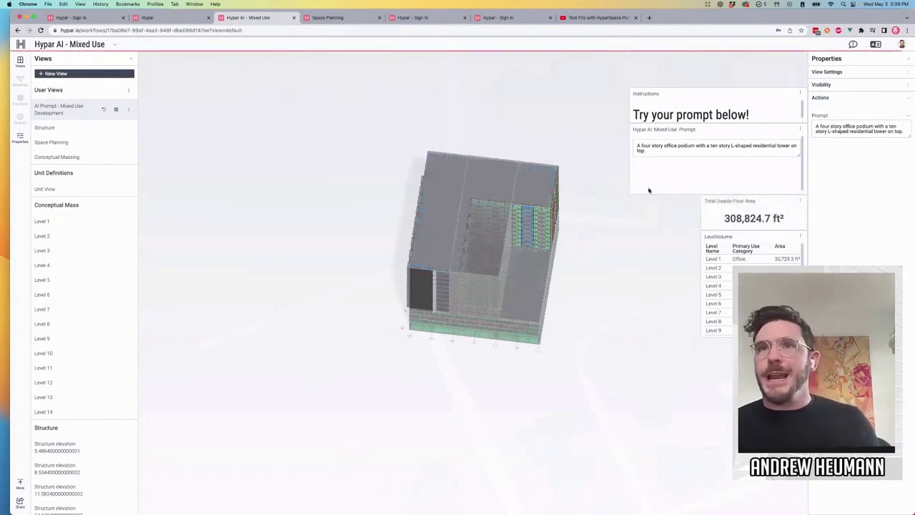
Open the Site By Sketch boundary for editing and rotate the whole site rectangle counterclockwise about its lower-right corner
{"action": "left_click_drag", "start_coordinate": [606, 280], "coordinate": [576, 308]}
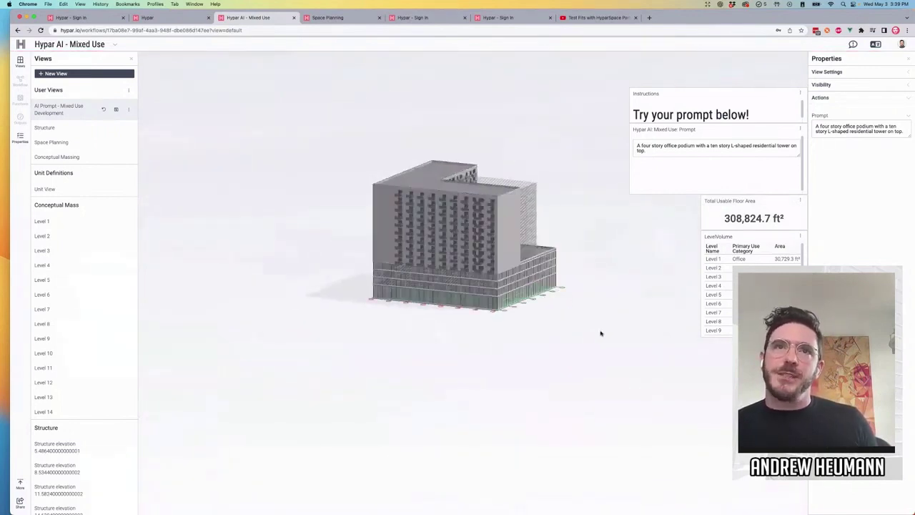
{"action": "left_click", "coordinate": [20, 80]}
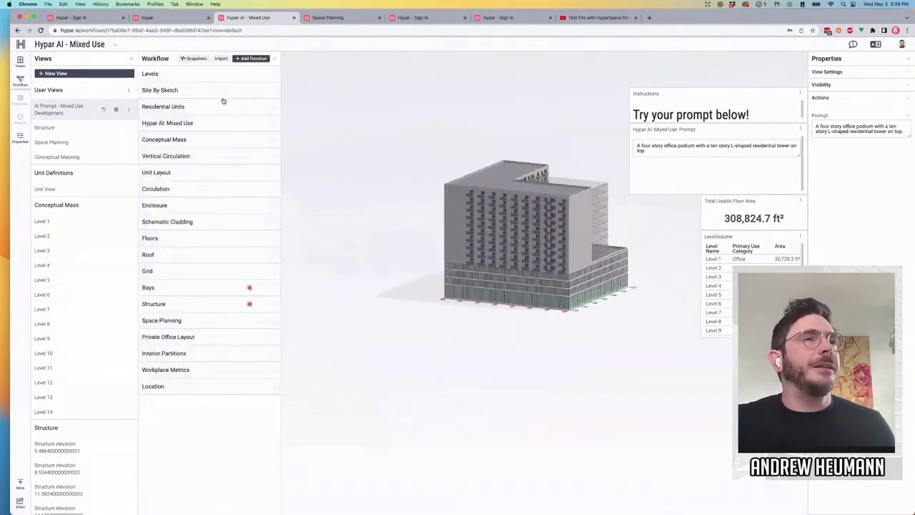
{"action": "left_click", "coordinate": [198, 90]}
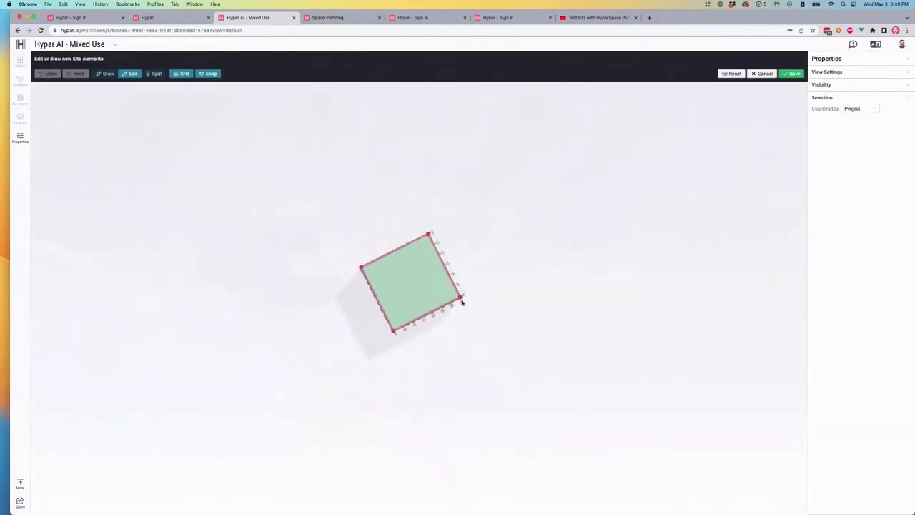
{"action": "double_click", "coordinate": [460, 298]}
{"action": "key", "text": "r"}
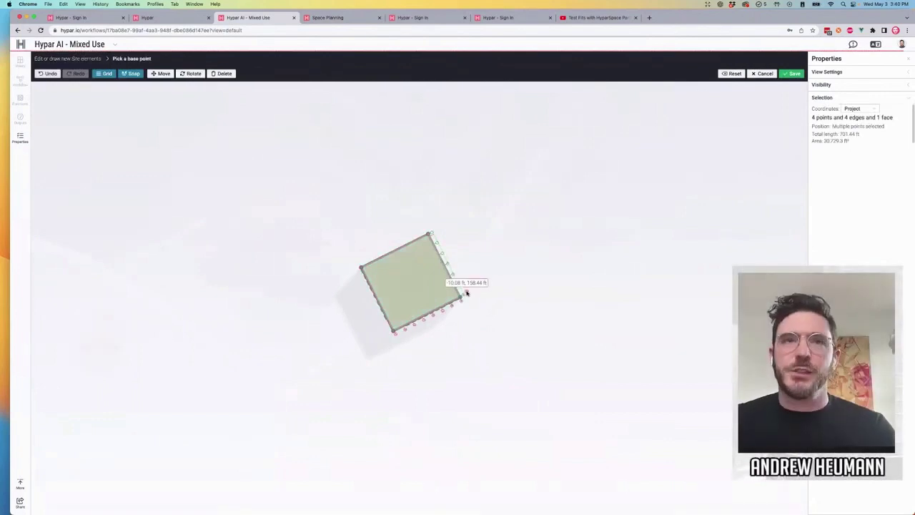
{"action": "left_click", "coordinate": [465, 291]}
{"action": "left_click", "coordinate": [439, 222]}
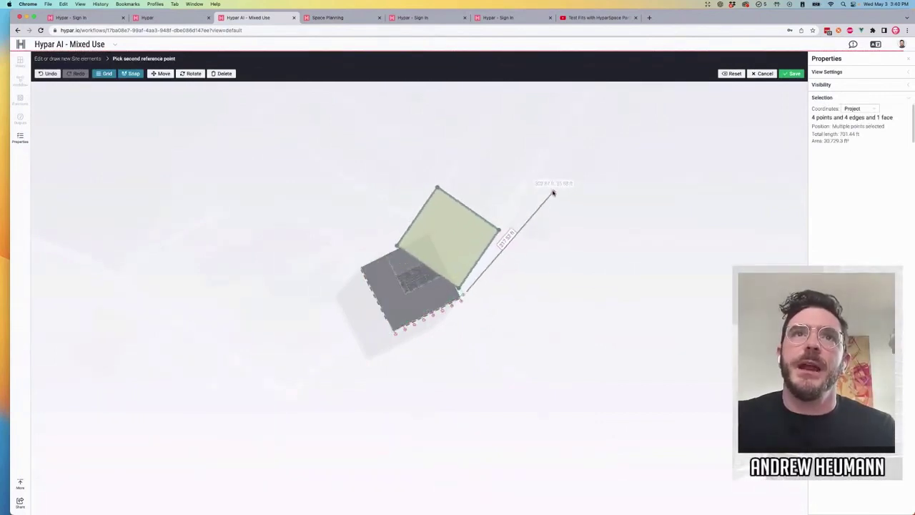
{"action": "left_click", "coordinate": [549, 187]}
Narrow the rotated site by moving its two long edges inward, and save the new boundary
{"action": "left_click", "coordinate": [421, 203]}
{"action": "left_click_drag", "start_coordinate": [422, 206], "coordinate": [435, 214]}
{"action": "left_click_drag", "start_coordinate": [495, 242], "coordinate": [487, 236]}
{"action": "left_click", "coordinate": [521, 250]}
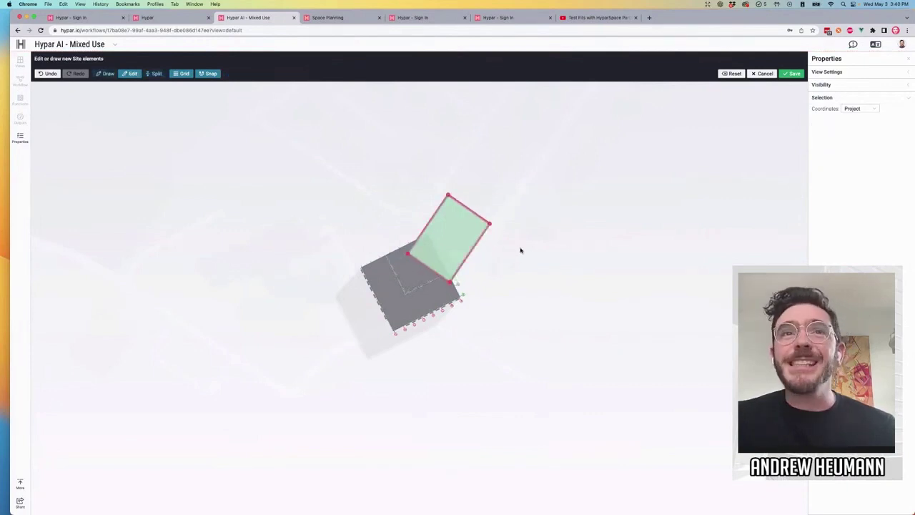
{"action": "left_click", "coordinate": [789, 75]}
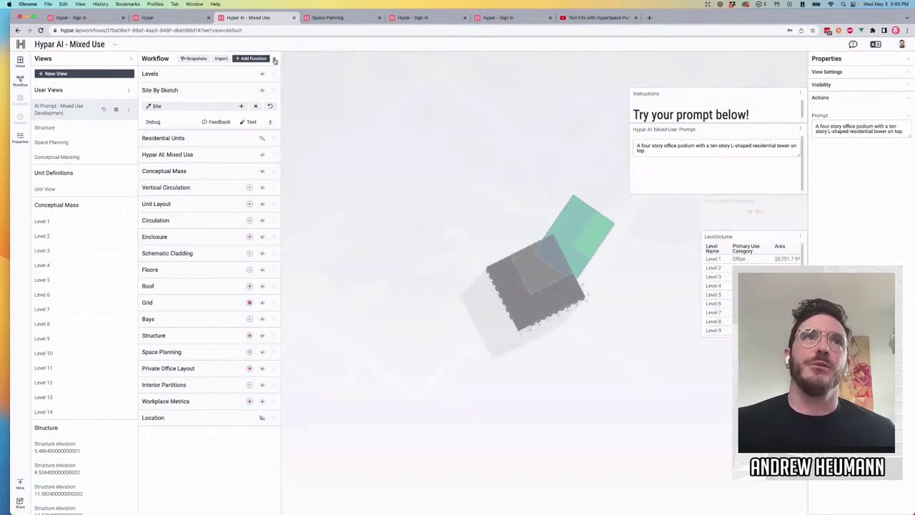
{"action": "left_click", "coordinate": [275, 60]}
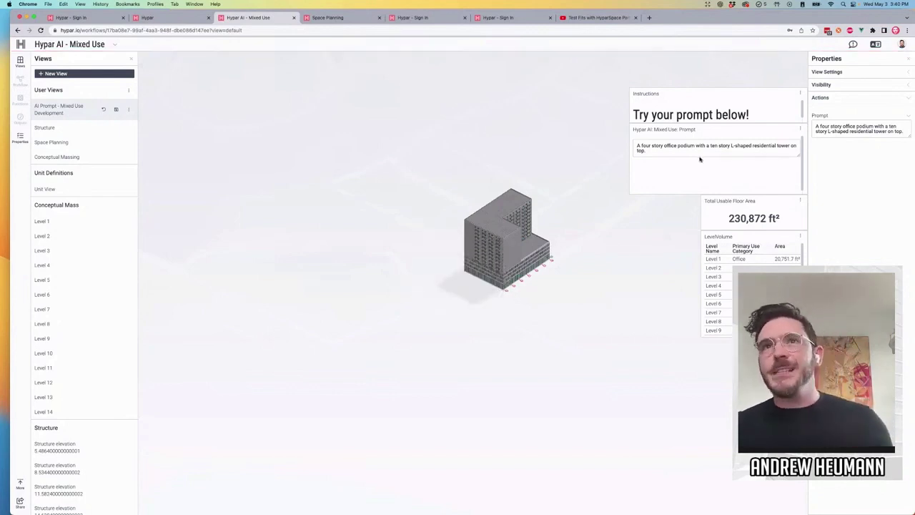
Examine the regenerated building from several angles, selecting the tower's cladding section, the podium's conceptual mass and the podium roof
{"action": "scroll", "coordinate": [527, 300], "scroll_direction": "up", "scroll_amount": 10}
{"action": "left_click_drag", "start_coordinate": [527, 300], "coordinate": [472, 344]}
{"action": "scroll", "coordinate": [510, 336], "scroll_direction": "down", "scroll_amount": 8}
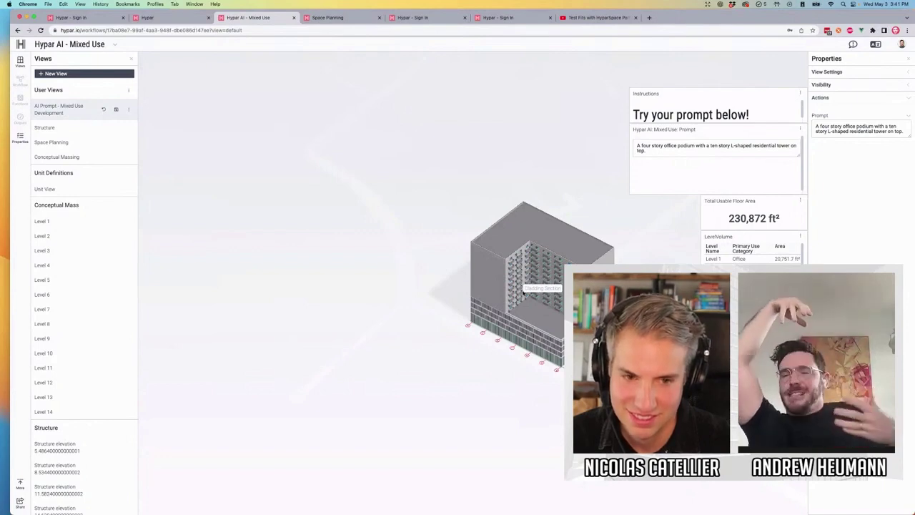
{"action": "scroll", "coordinate": [524, 291], "scroll_direction": "up", "scroll_amount": 5}
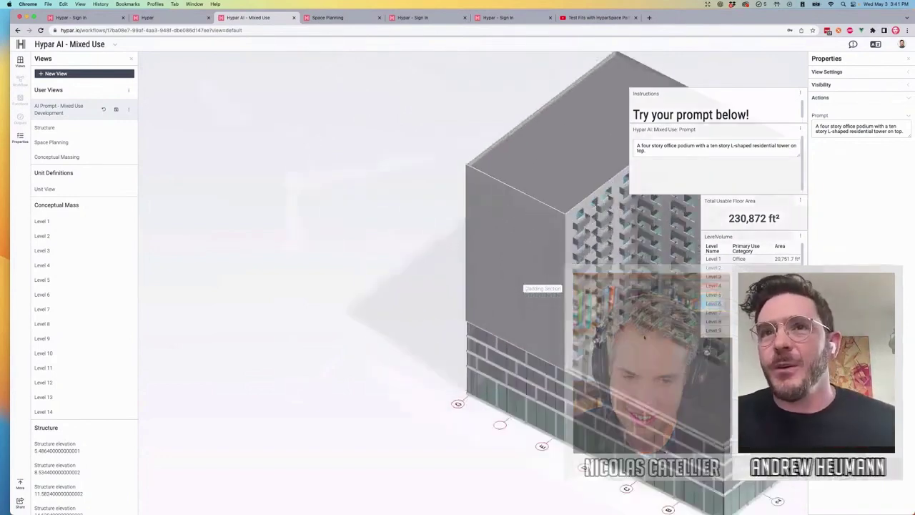
{"action": "left_click", "coordinate": [624, 400]}
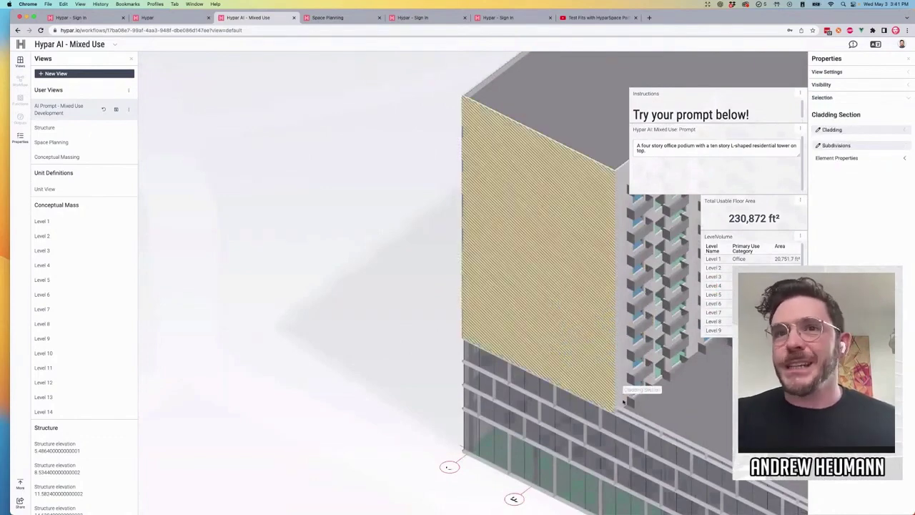
{"action": "left_click", "coordinate": [624, 404]}
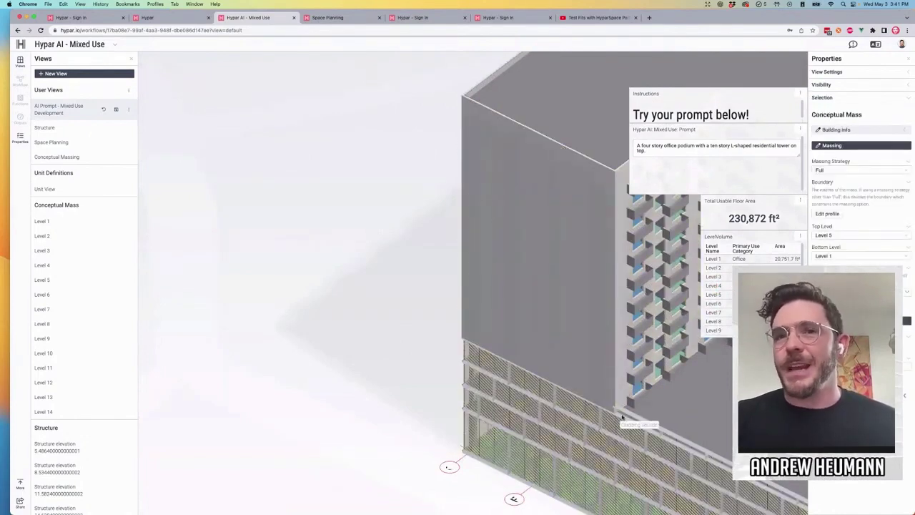
{"action": "left_click", "coordinate": [707, 410]}
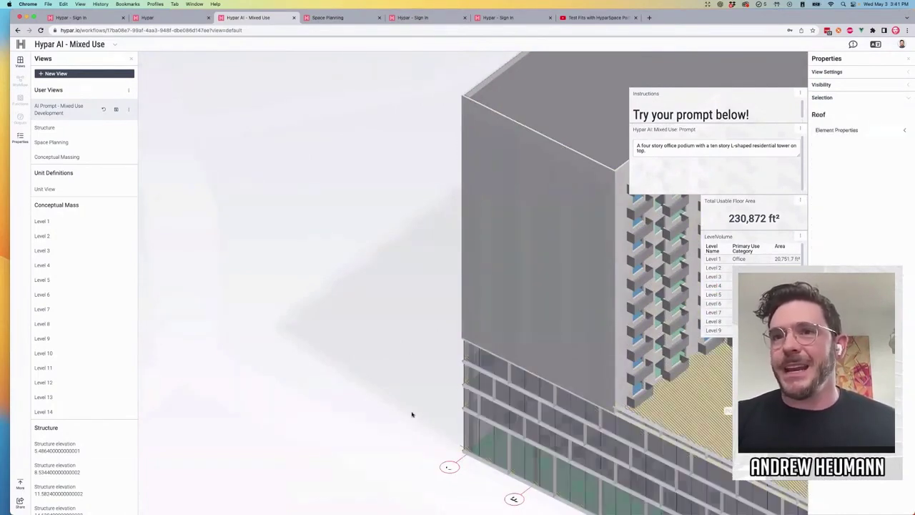
{"action": "left_click_drag", "start_coordinate": [412, 414], "coordinate": [489, 410]}
Inspect several studio and one-bedroom units on the Level 10 plan, and view the Level 1 plan
{"action": "left_click", "coordinate": [53, 350]}
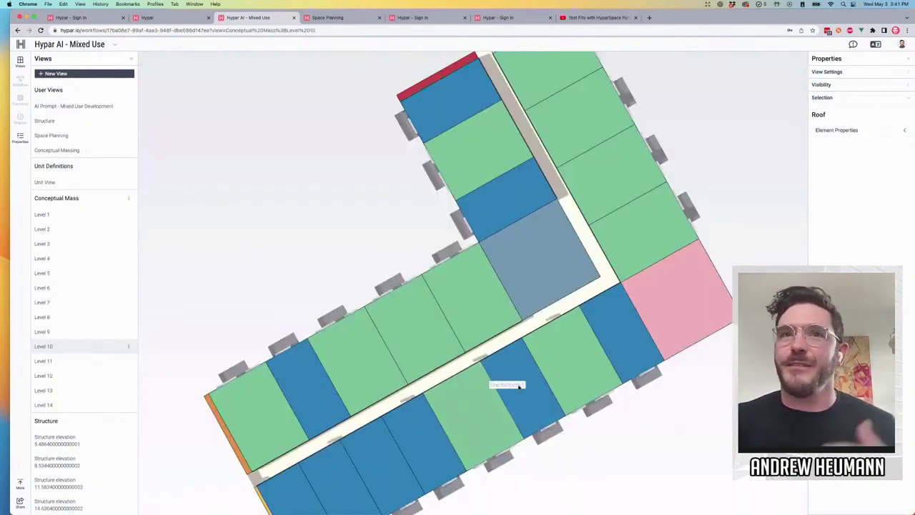
{"action": "left_click", "coordinate": [521, 388]}
{"action": "left_click", "coordinate": [564, 393]}
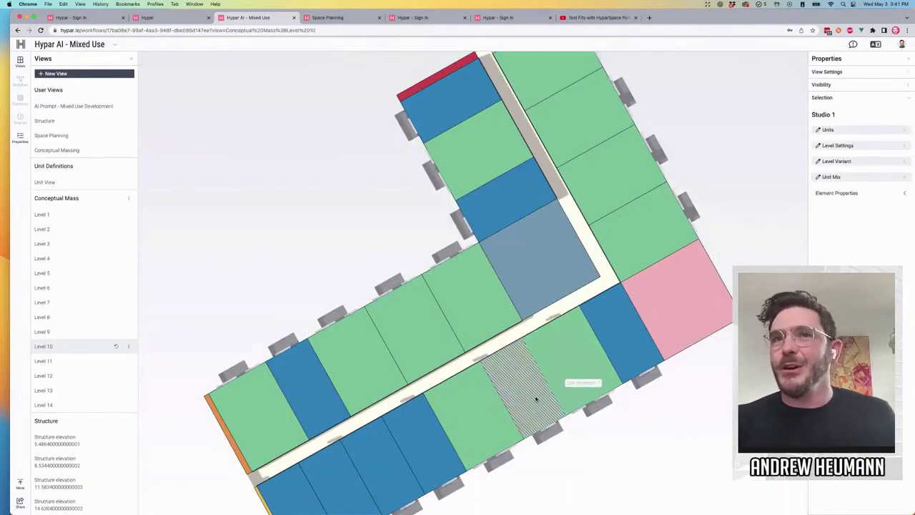
{"action": "left_click", "coordinate": [484, 404]}
{"action": "left_click", "coordinate": [638, 350]}
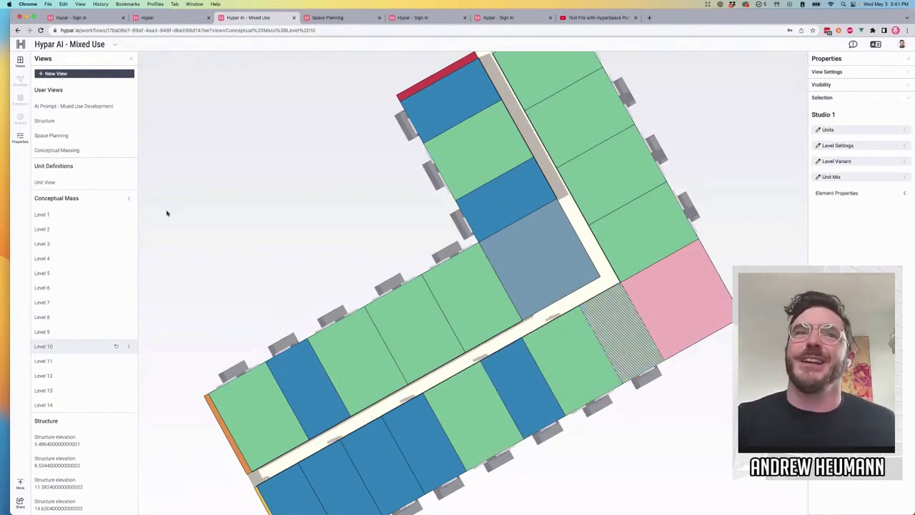
{"action": "left_click", "coordinate": [82, 213]}
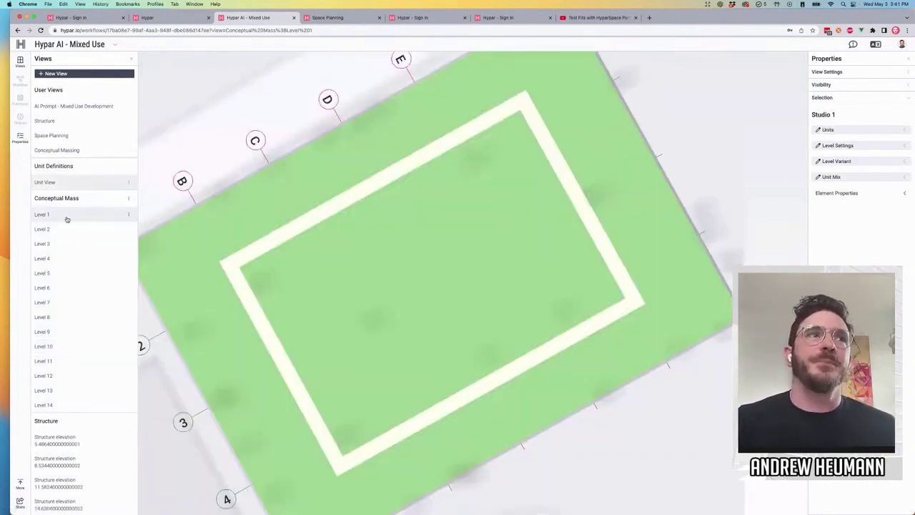
Open the Conceptual Massing view and select the L-shaped tower mass to examine its massing properties
{"action": "left_click", "coordinate": [76, 150]}
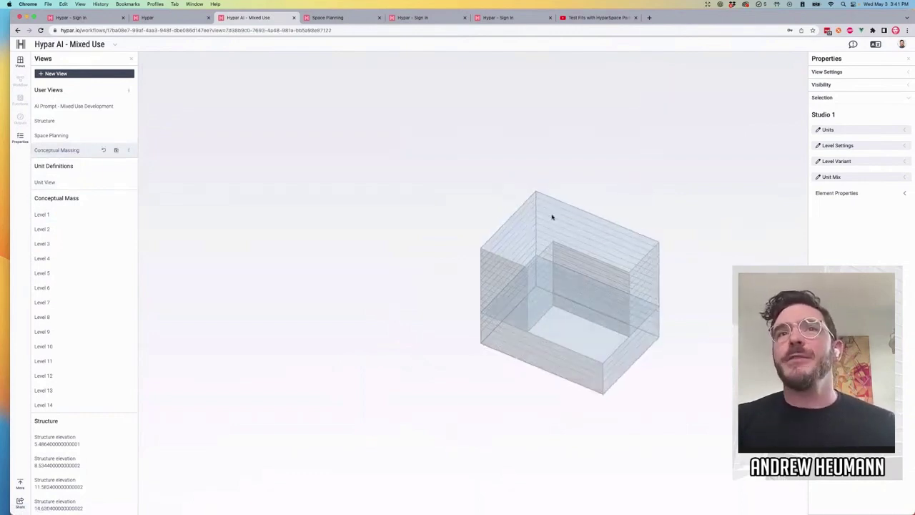
{"action": "left_click", "coordinate": [548, 200]}
{"action": "left_click_drag", "start_coordinate": [539, 232], "coordinate": [523, 229]}
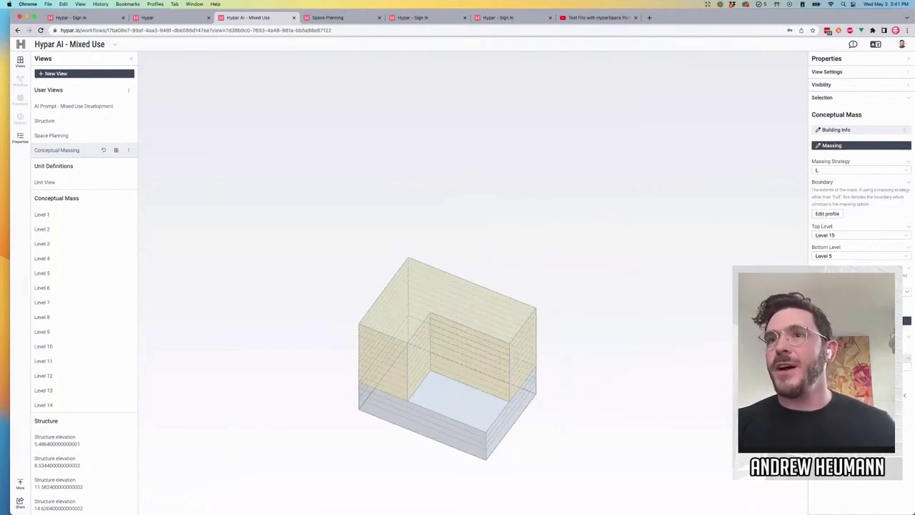
Move the corner of the tower's L-shaped skeleton to about 5.4, 14.4 ft, save it, and check the building in the Space Planning and AI Prompt views
{"action": "left_click", "coordinate": [828, 213]}
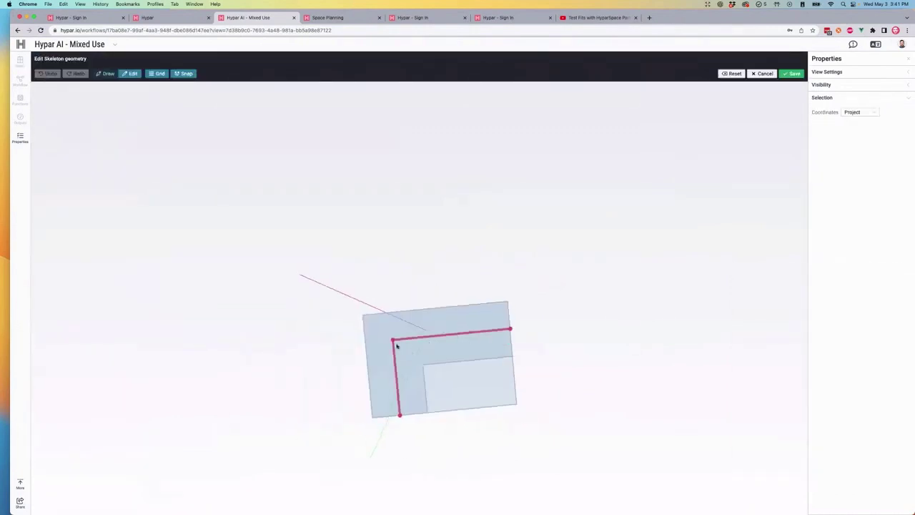
{"action": "left_click_drag", "start_coordinate": [397, 346], "coordinate": [419, 341]}
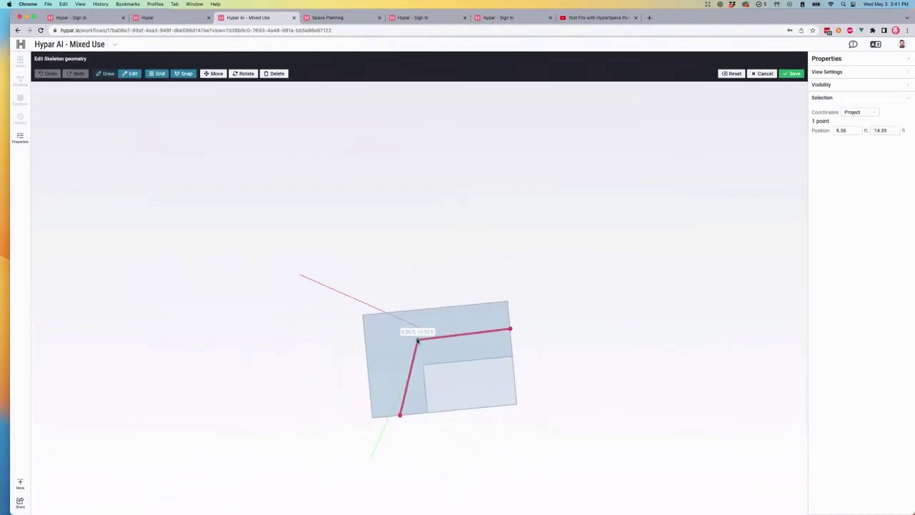
{"action": "left_click", "coordinate": [792, 74]}
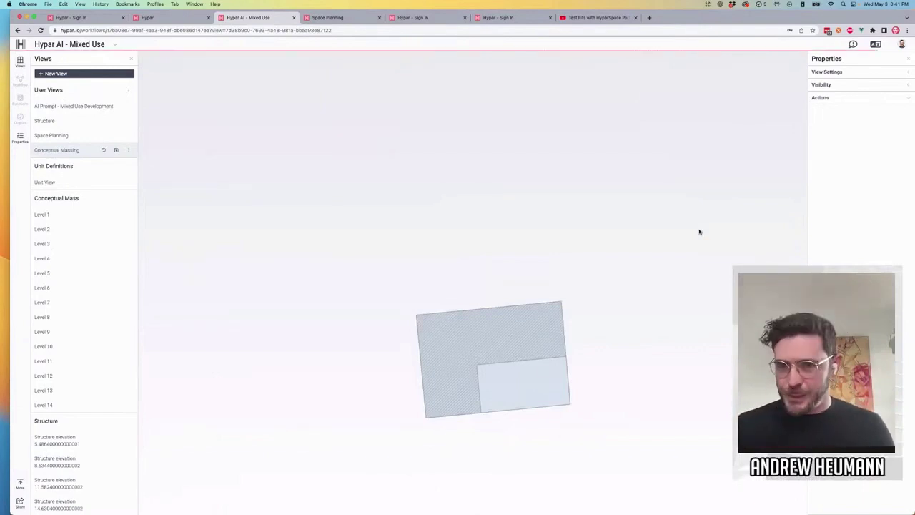
{"action": "left_click", "coordinate": [69, 136]}
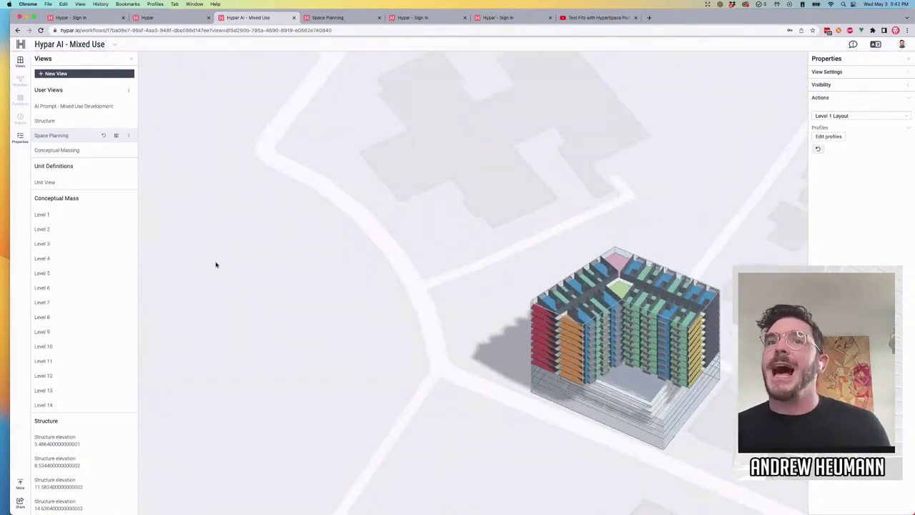
{"action": "left_click", "coordinate": [45, 107]}
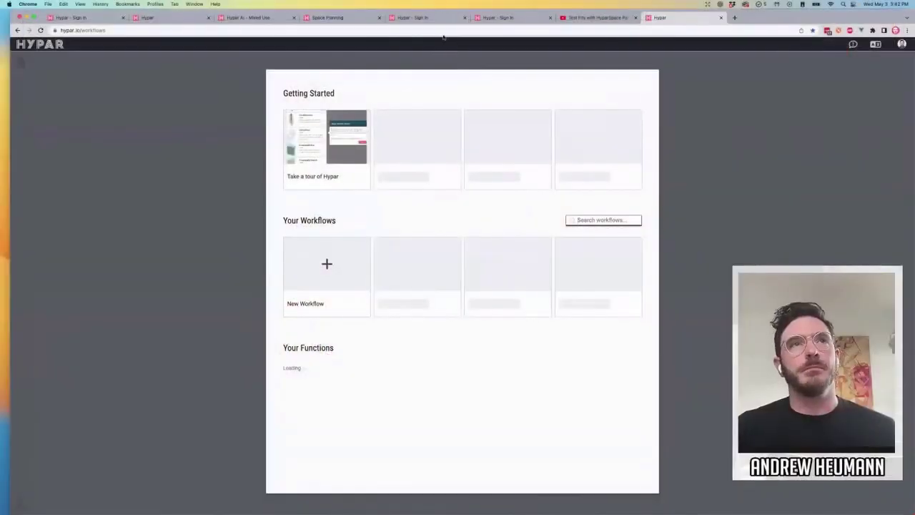
Start a new workflow and search its templates for "ai" to find the Hypar AI - Mixed Use template
{"action": "left_click", "coordinate": [326, 274]}
{"action": "left_click", "coordinate": [469, 204]}
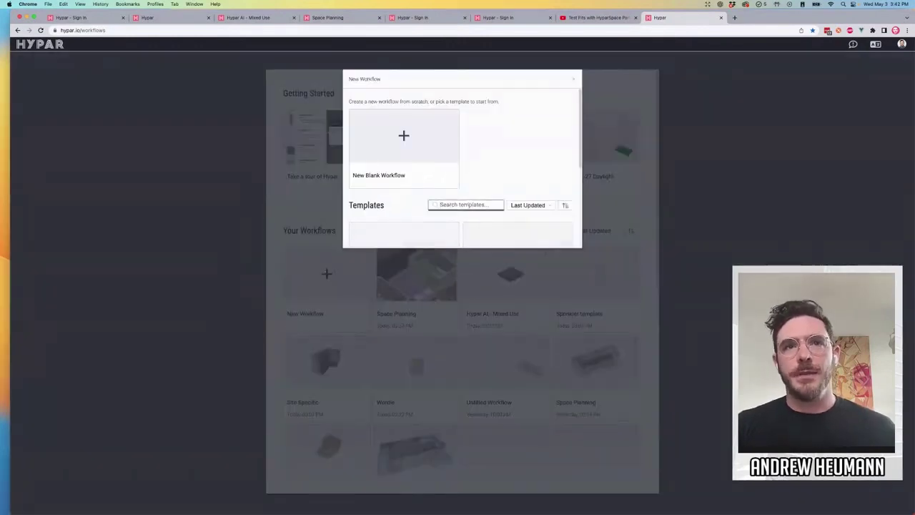
{"action": "type", "text": "ai"}
{"action": "scroll", "coordinate": [472, 200], "scroll_direction": "down", "scroll_amount": 2}
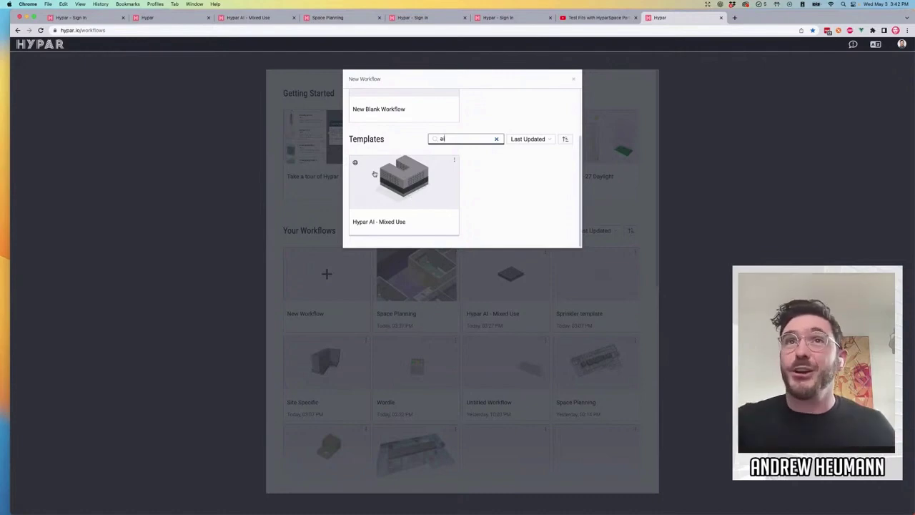
Return to the open Hypar AI - Mixed Use workflow and generate a building from the prompt "a museum in the style of zaha hadid"
{"action": "left_click", "coordinate": [255, 17]}
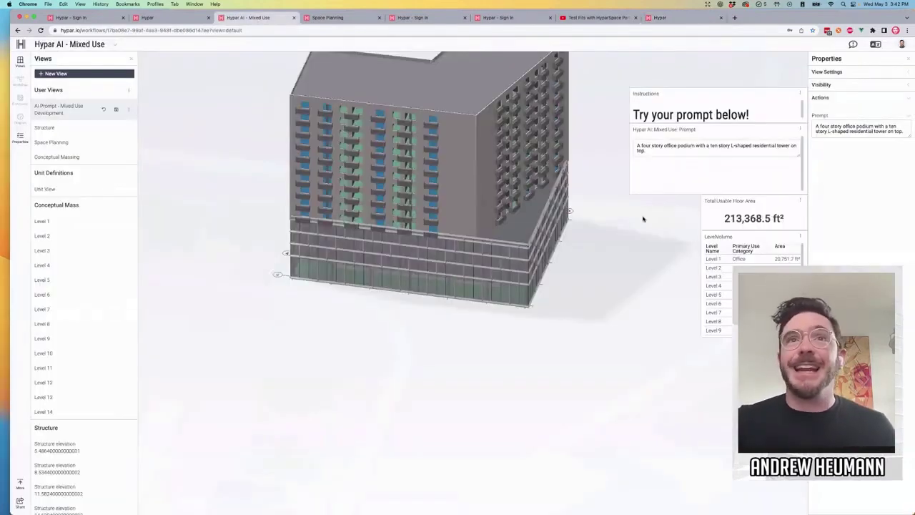
{"action": "triple_click", "coordinate": [654, 150]}
{"action": "type", "text": "a"}
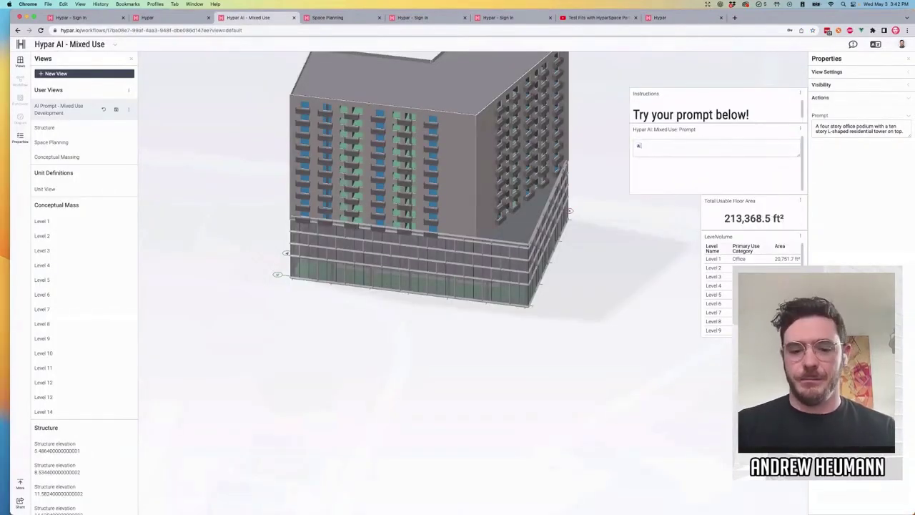
{"action": "type", "text": " museum in the s"}
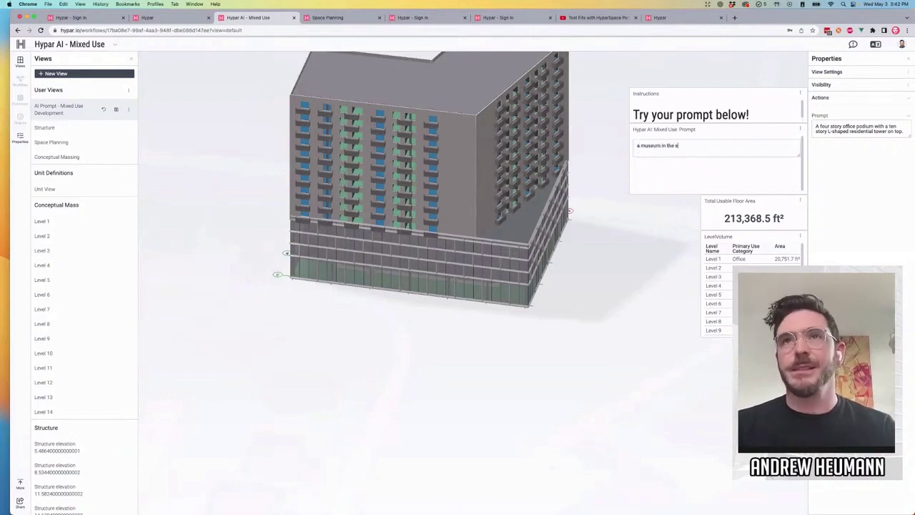
{"action": "type", "text": "tyle of sa"}
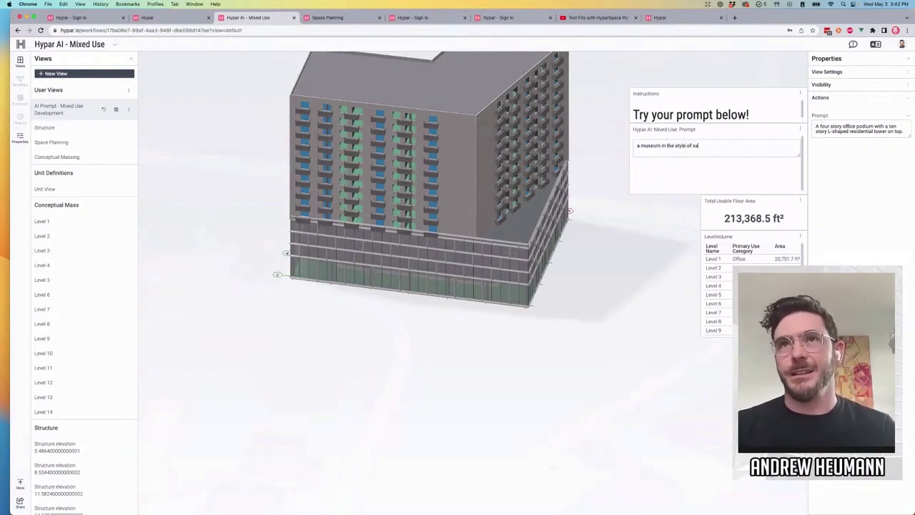
{"action": "key", "text": "BackSpace"}
{"action": "key", "text": "BackSpace"}
{"action": "type", "text": "zaha hadid"}
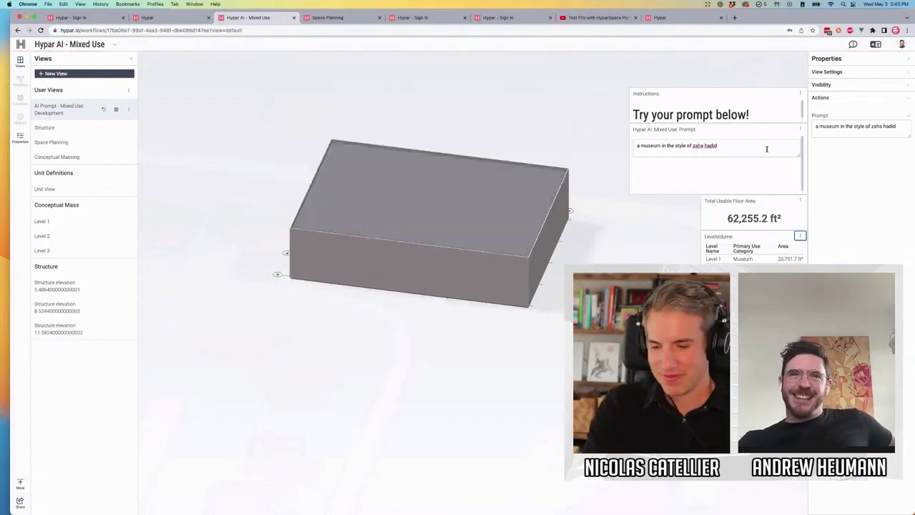
{"action": "left_click_drag", "start_coordinate": [450, 256], "coordinate": [443, 238]}
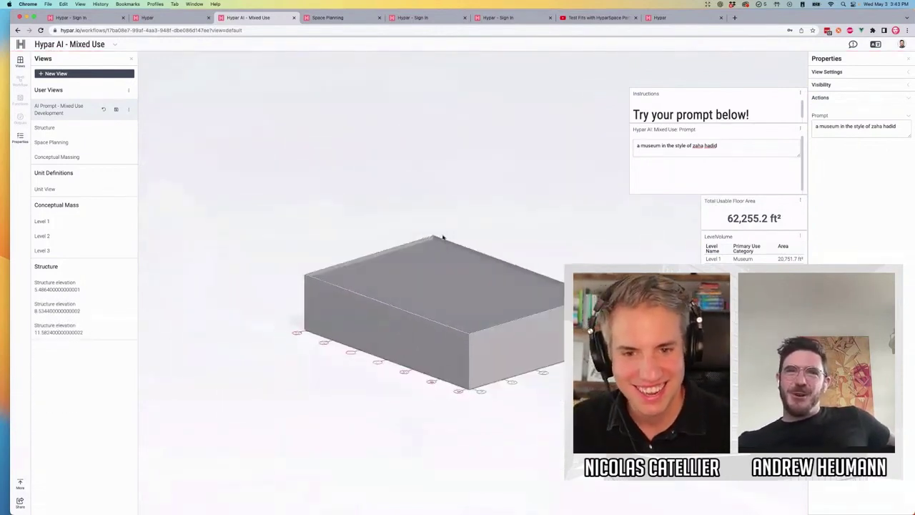